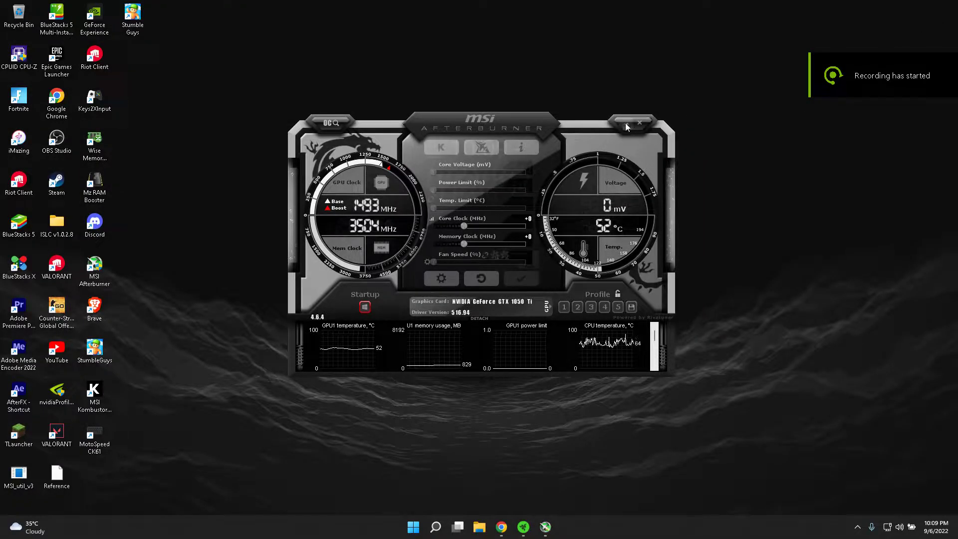
left_click(625, 124)
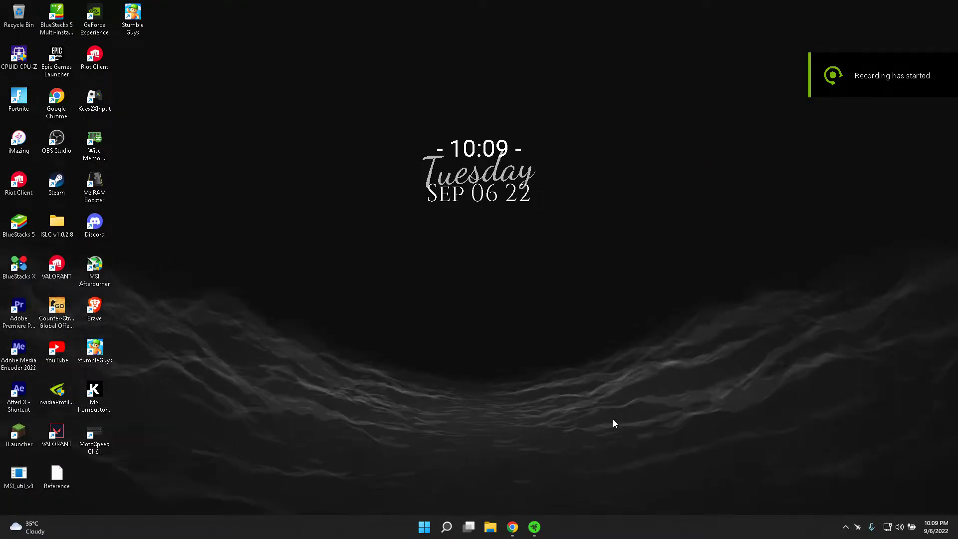
left_click(855, 529)
left_click(864, 478)
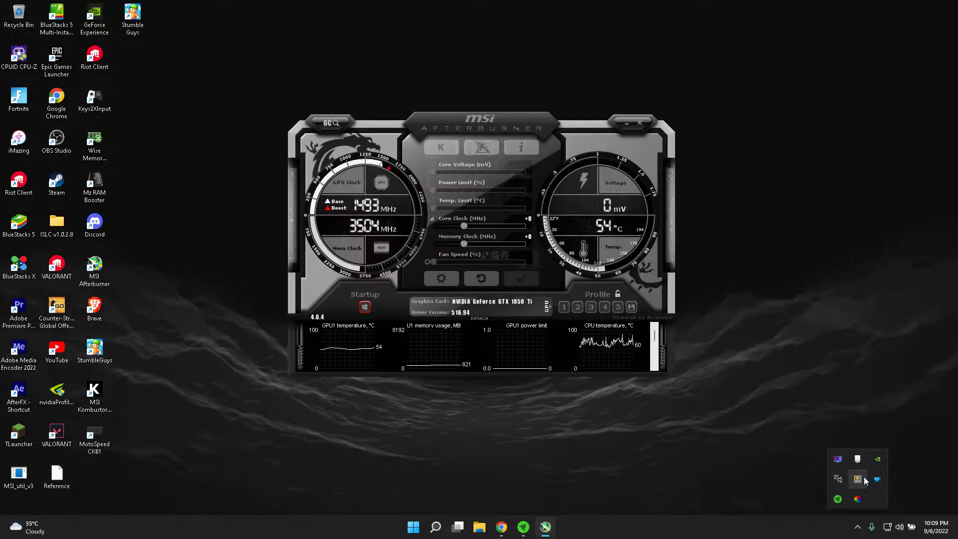
left_click_drag(507, 122, 506, 149)
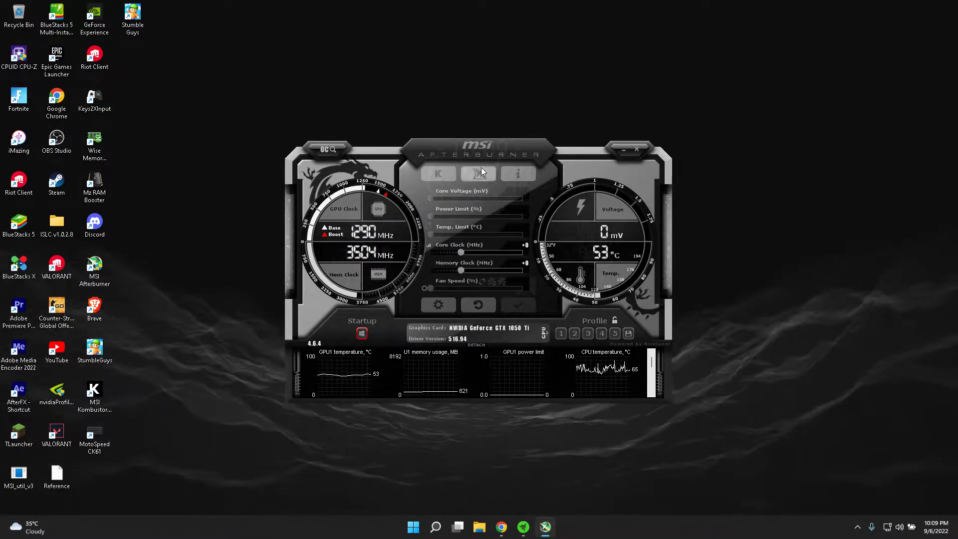
left_click(621, 152)
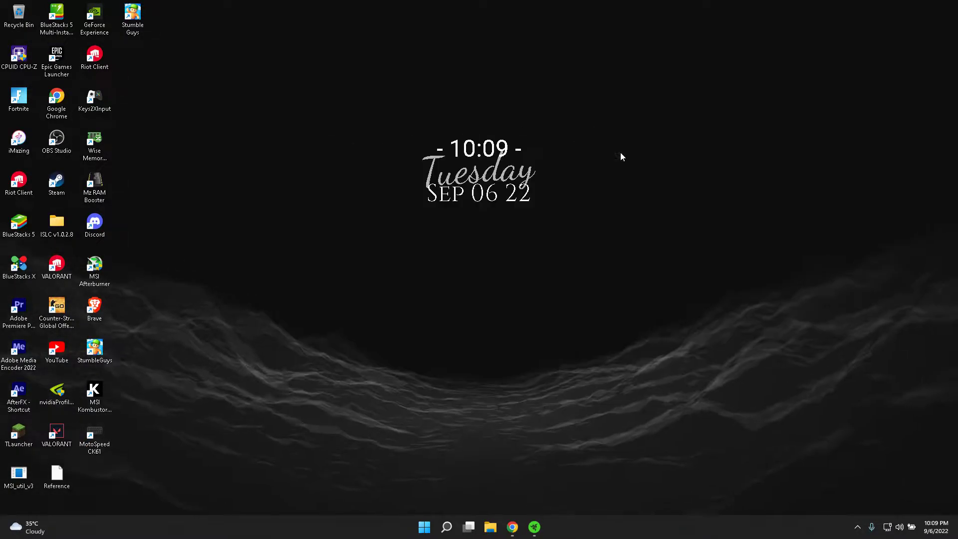
Switch to Chrome and view the MSI Afterburner and MSI Kombustor download pages.
left_click(512, 531)
left_click(95, 5)
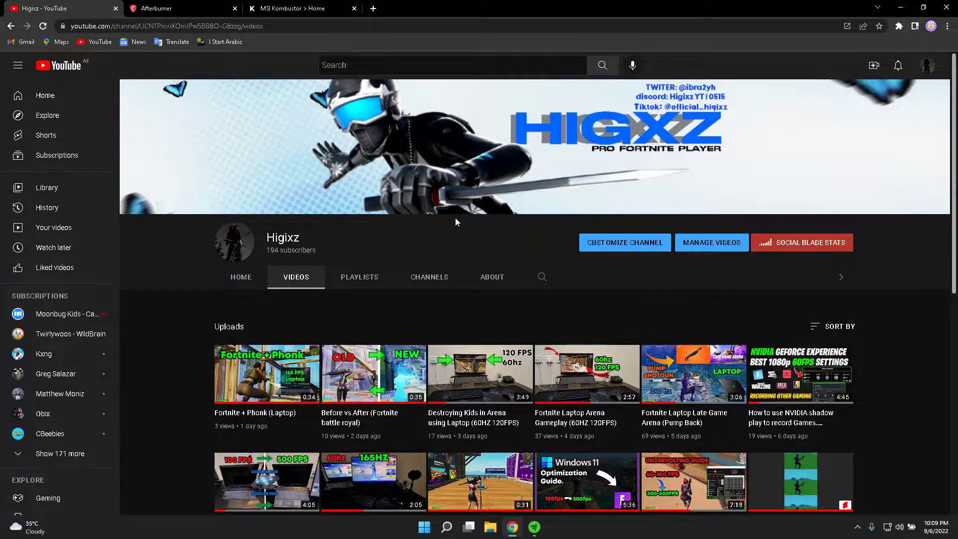
left_click(196, 6)
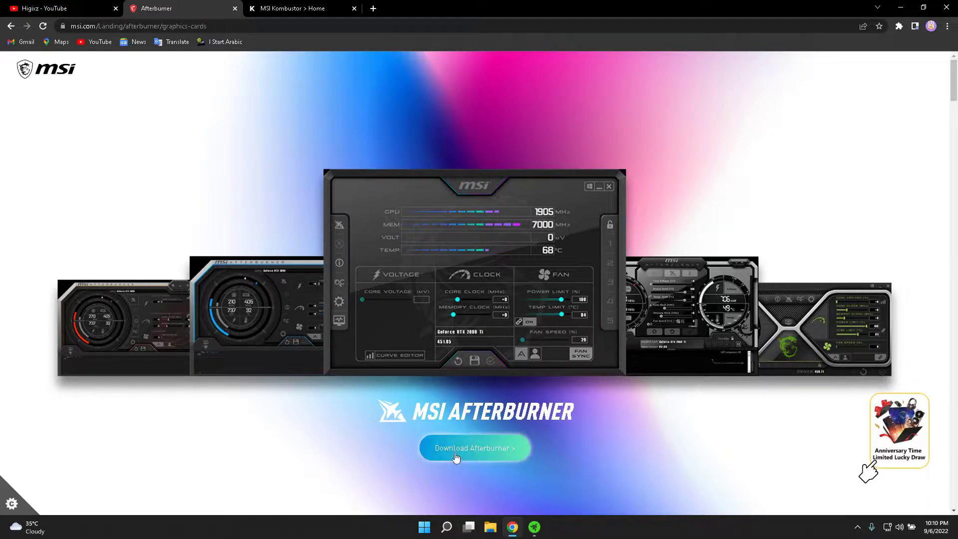
left_click(296, 5)
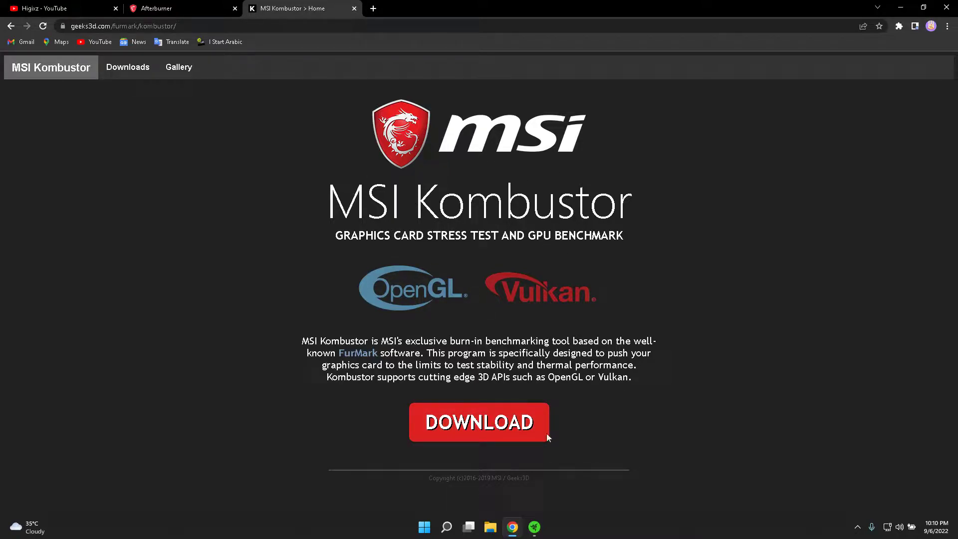
Start downloading MSI Kombustor 4.1.17.0 from the Geeks3D server, cancel the download, and put the browser away.
left_click(494, 422)
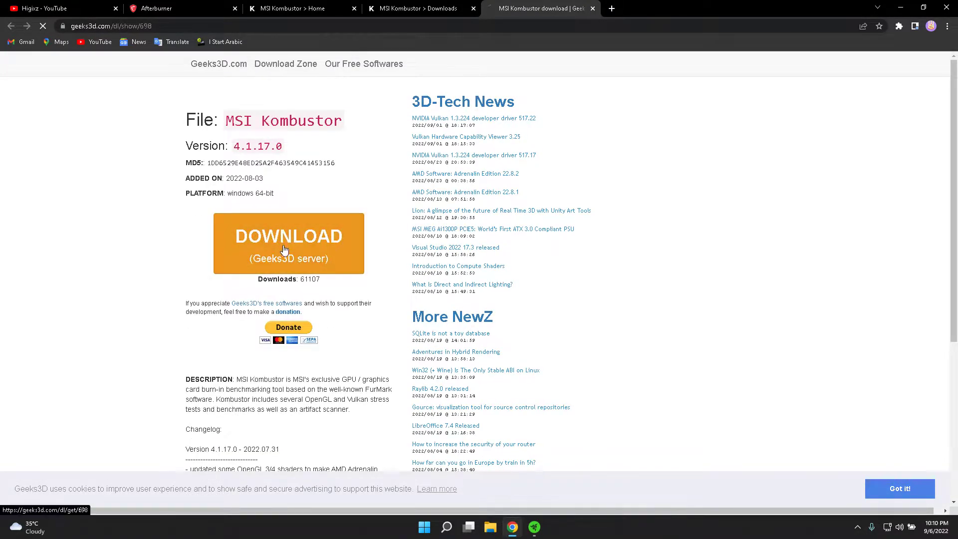
left_click(285, 249)
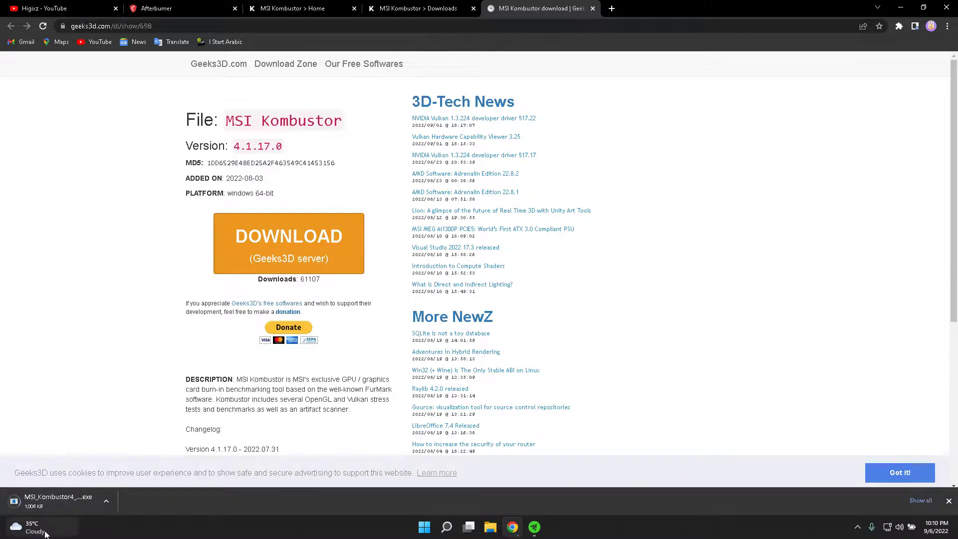
left_click(105, 502)
left_click(118, 480)
left_click(593, 8)
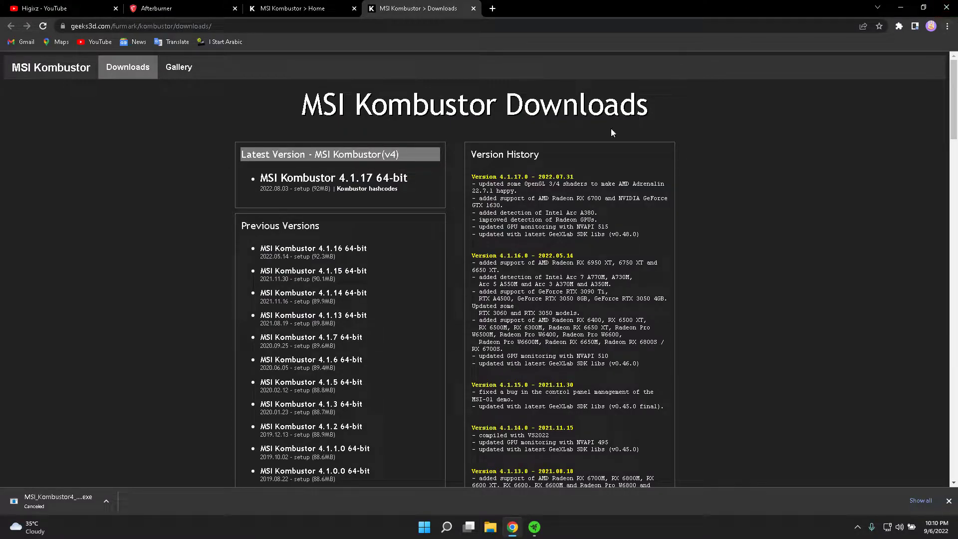
left_click(0, 0)
left_click(899, 7)
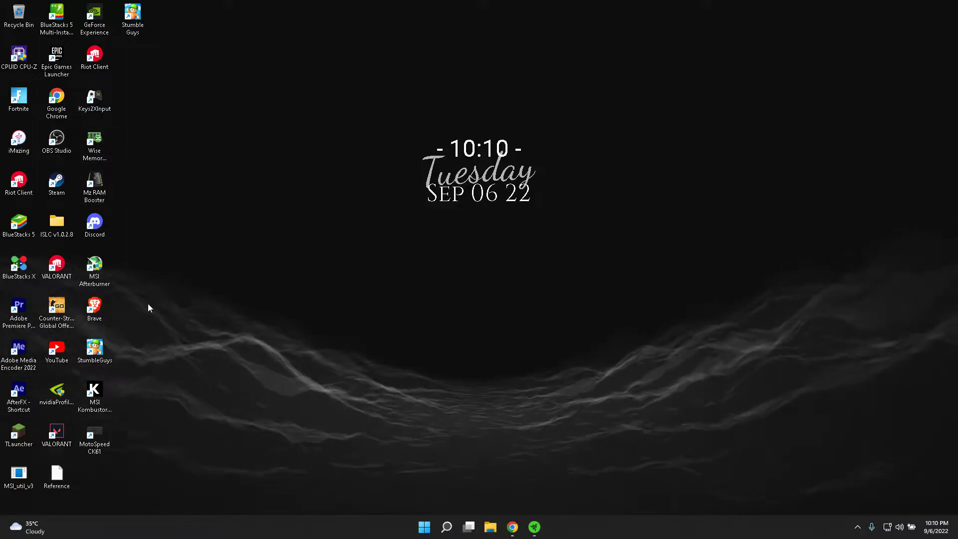
Bring up the MSI Afterburner window and reposition it on the desktop.
double_click(102, 269)
left_click(584, 183)
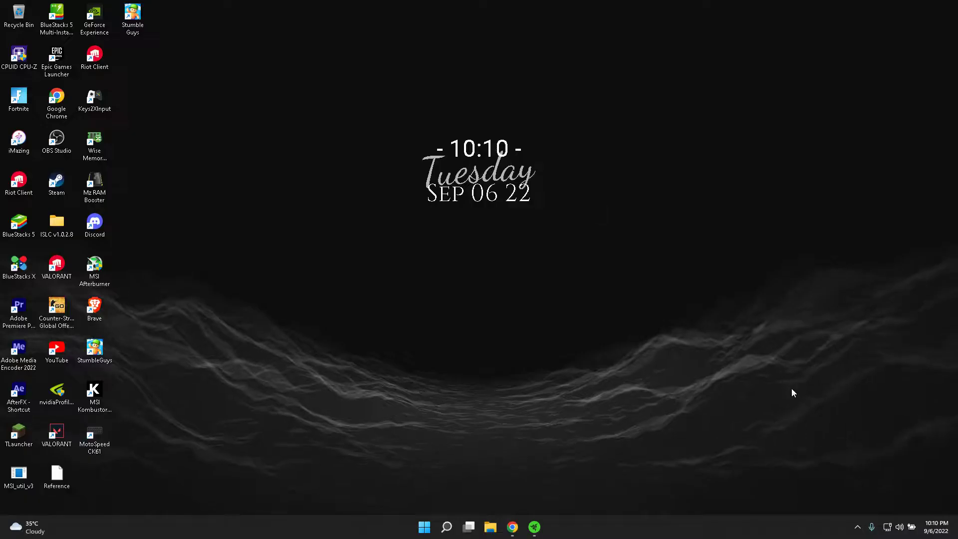
left_click(858, 526)
left_click(860, 472)
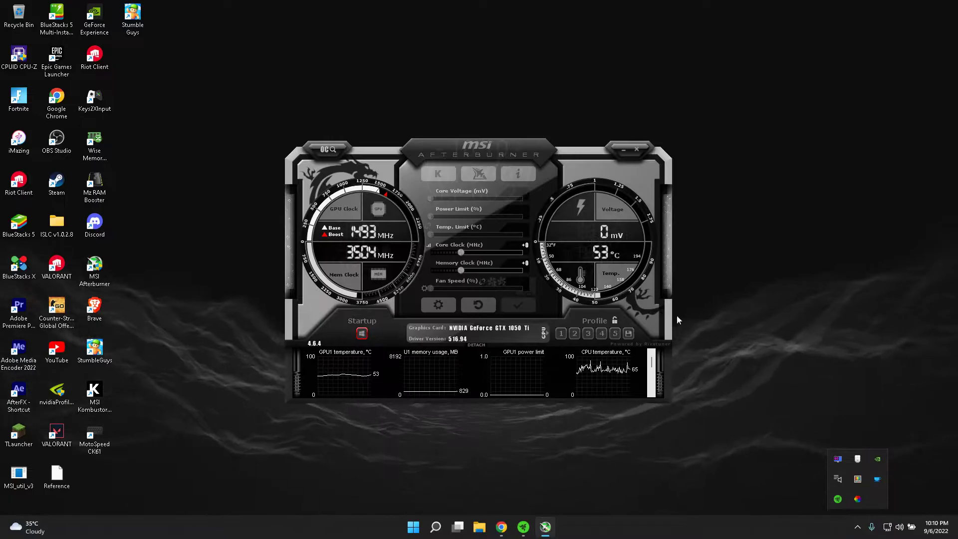
left_click_drag(472, 139, 519, 135)
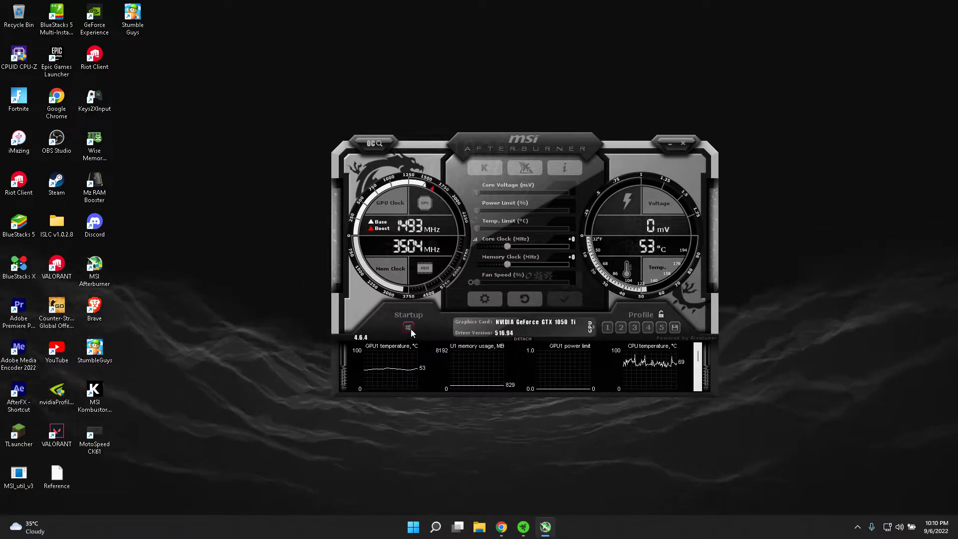
Open the MSI Afterburner properties and go to the User Interface settings.
left_click(494, 301)
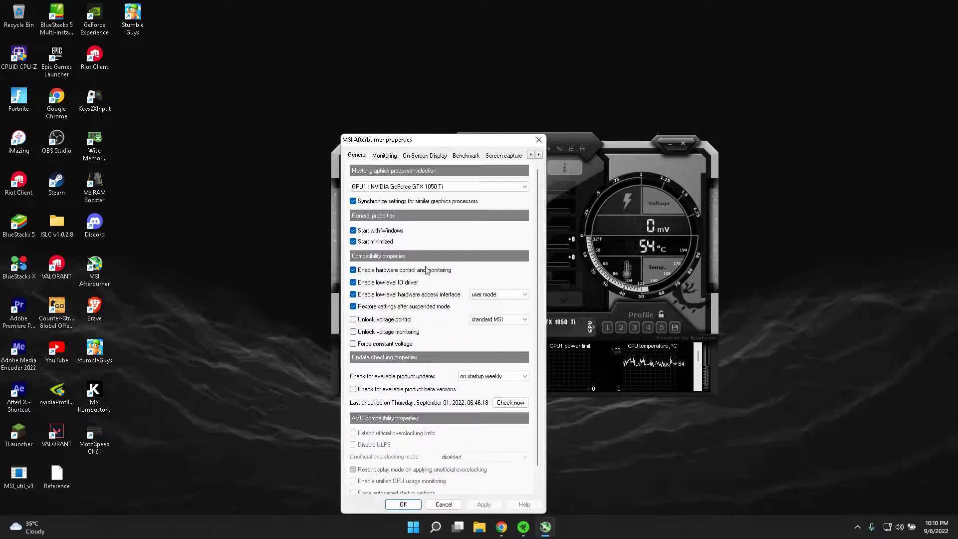
left_click(425, 155)
left_click(503, 156)
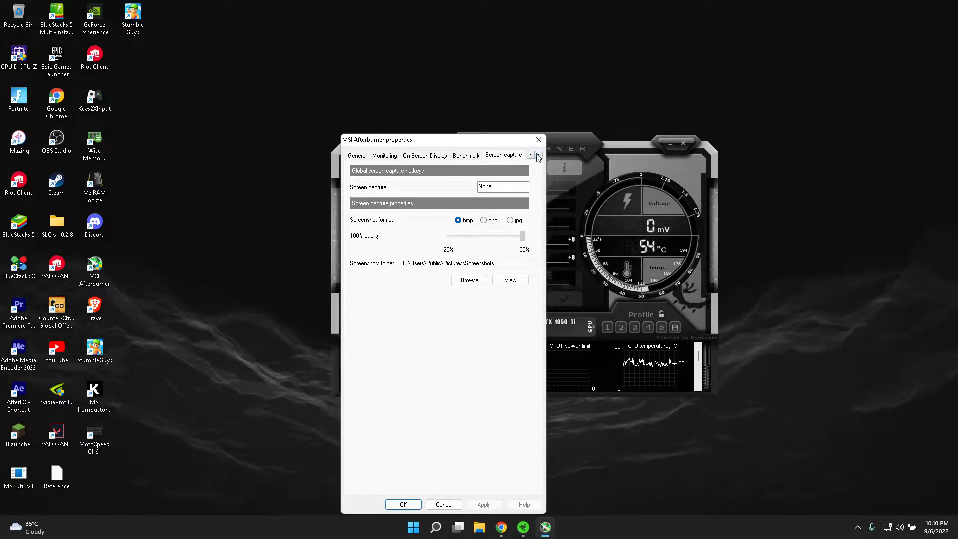
left_click(539, 154)
left_click(539, 155)
left_click(539, 155)
left_click(501, 154)
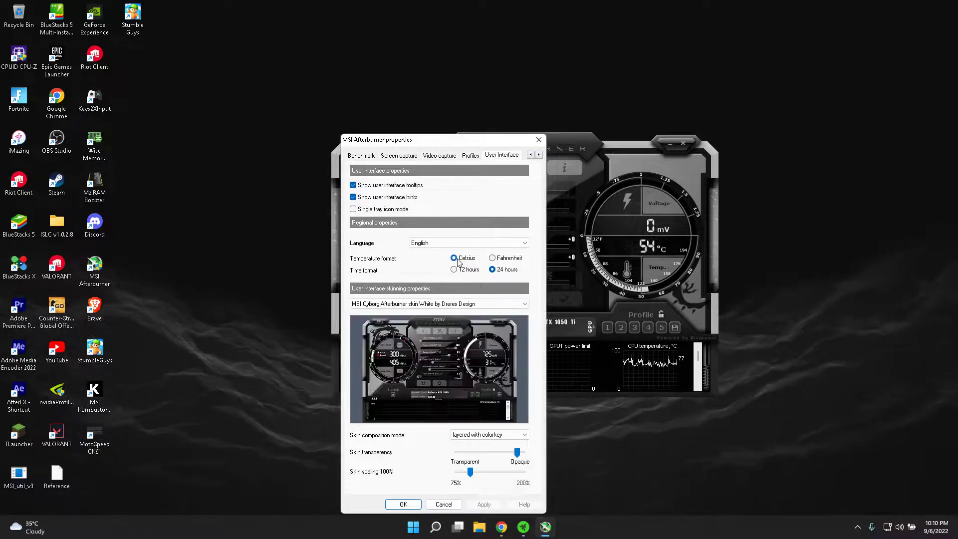
Preview the Default v2, MSI Windows 11 Light, MSI Gaming and MSI Indigo Afterburner skins.
left_click(459, 304)
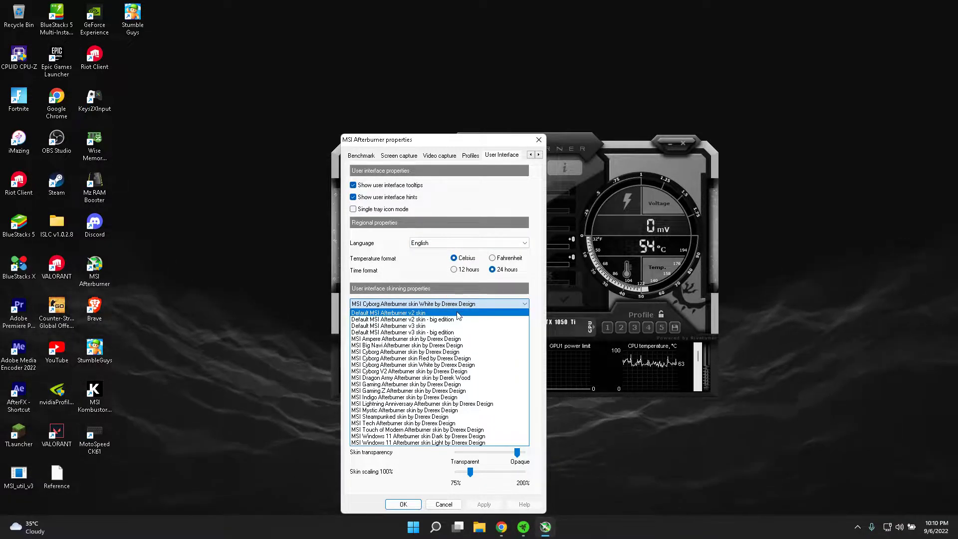
left_click(458, 313)
left_click(459, 304)
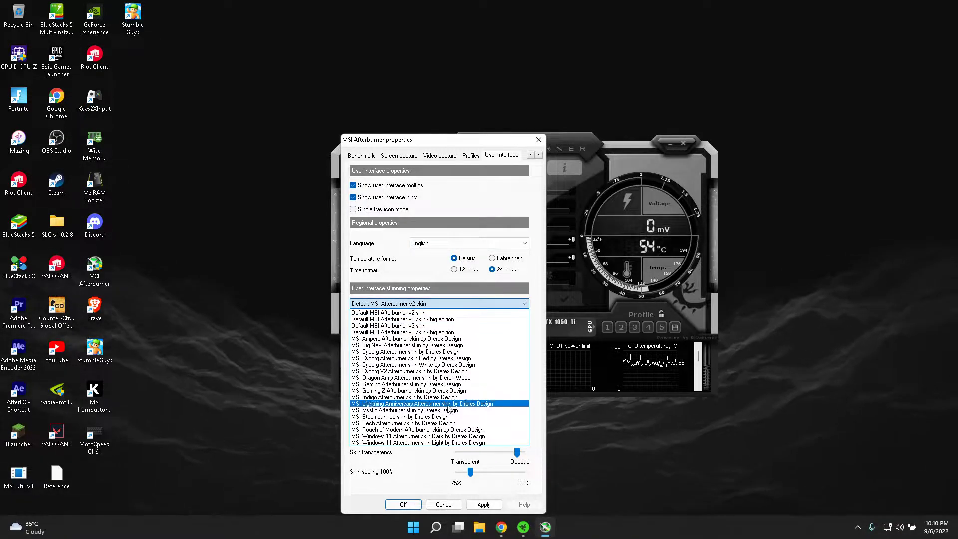
left_click(451, 443)
left_click(464, 304)
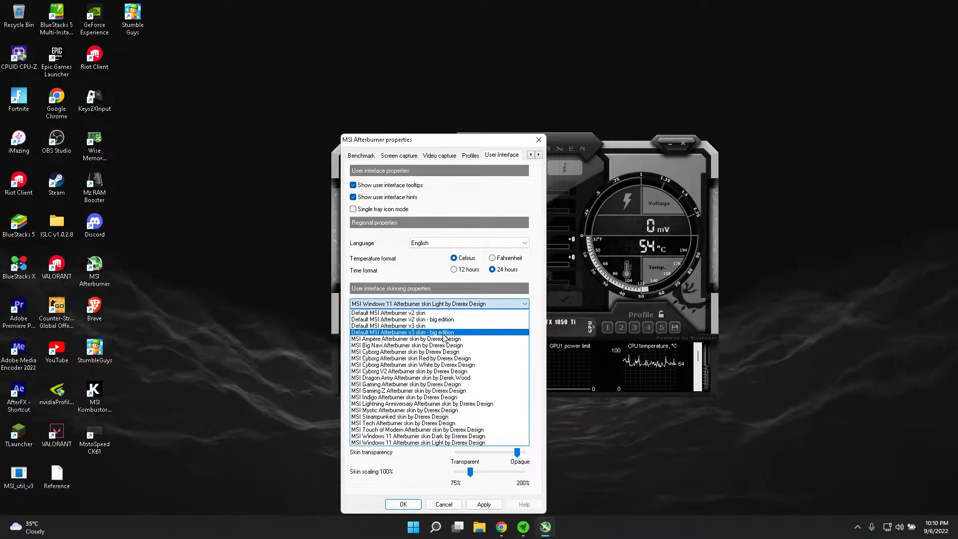
left_click(439, 384)
left_click(456, 304)
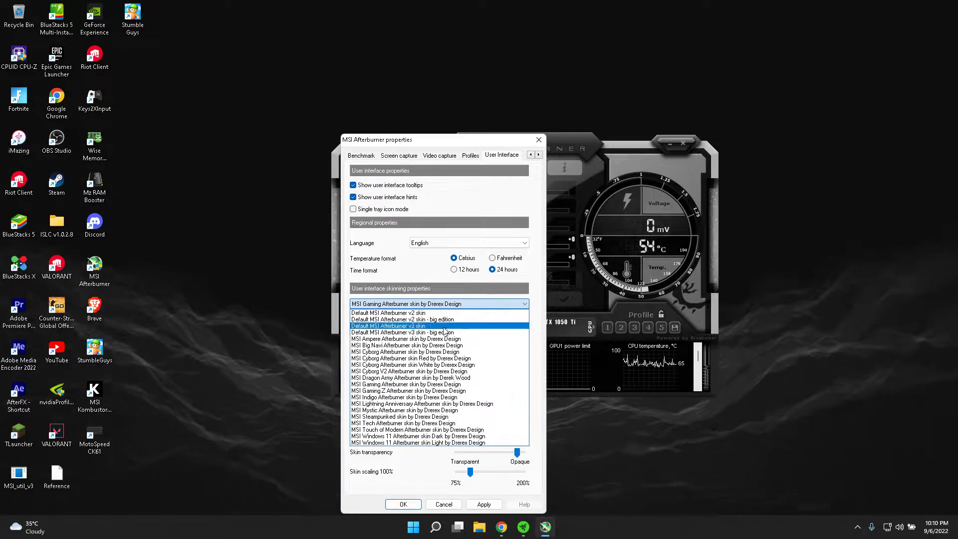
left_click(416, 396)
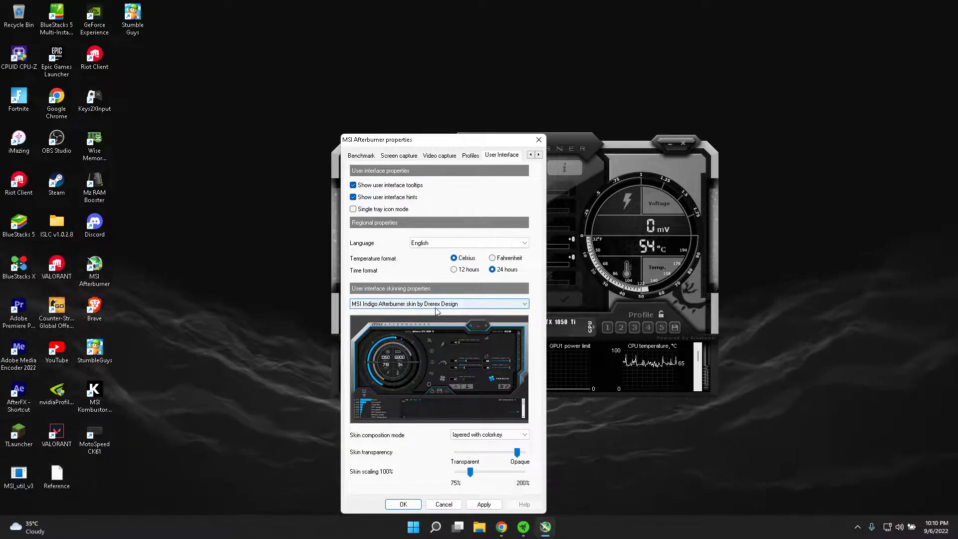
Preview the MSI Steampunked, MSI Tech, Default v2, MSI Ampere and MSI Big Navi skins.
left_click(428, 304)
left_click(429, 417)
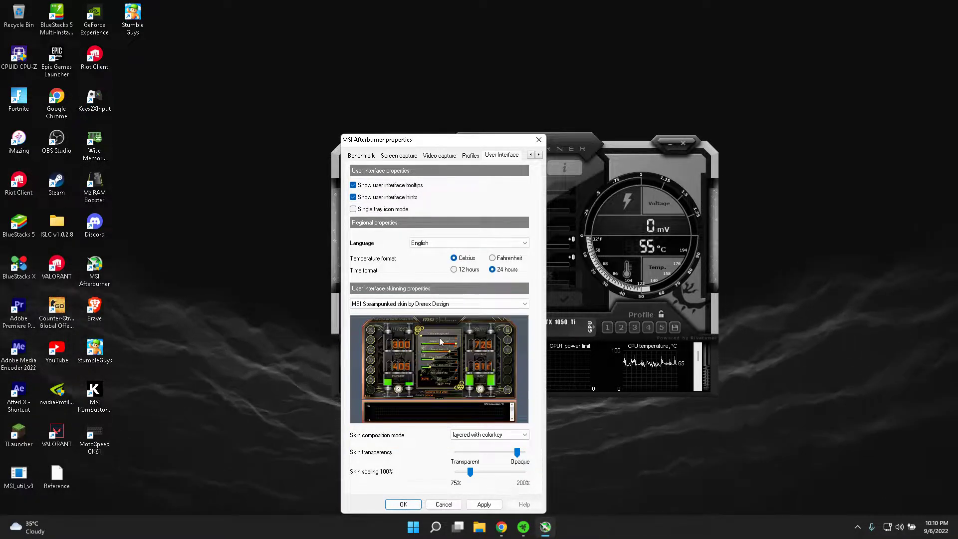
left_click(428, 304)
left_click(429, 423)
left_click(429, 304)
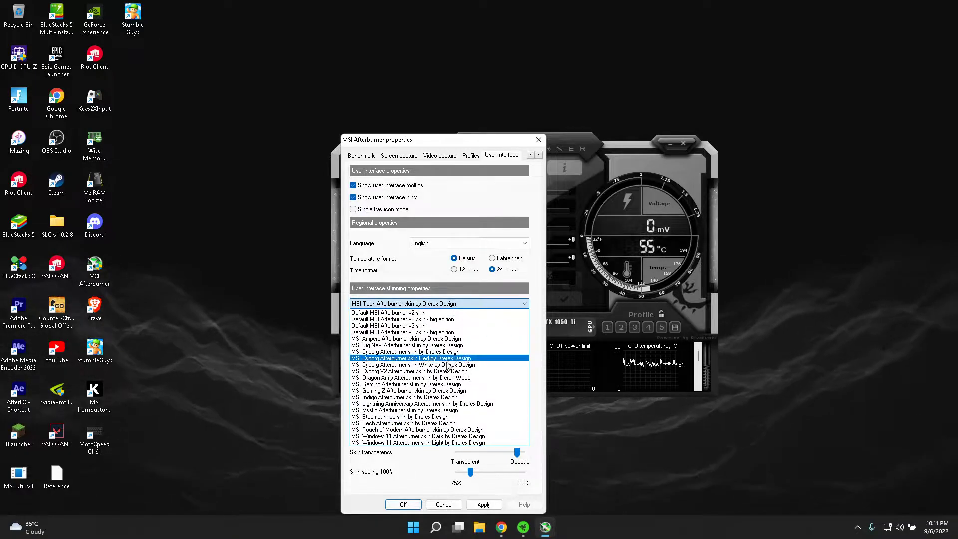
left_click(454, 313)
left_click(452, 304)
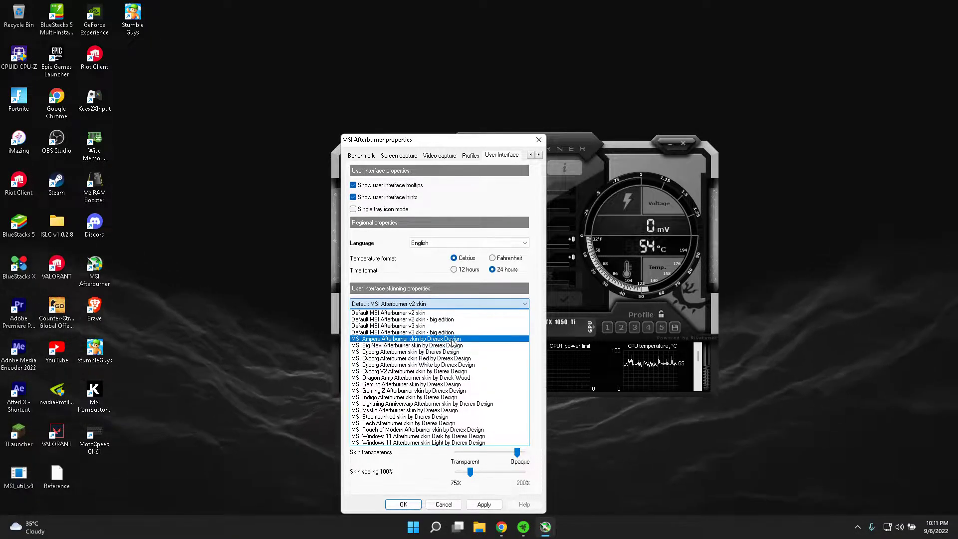
left_click(454, 339)
left_click(453, 304)
left_click(452, 345)
Apply the MSI Cyborg Afterburner skin Red by Drerex Design and close the properties.
left_click(452, 304)
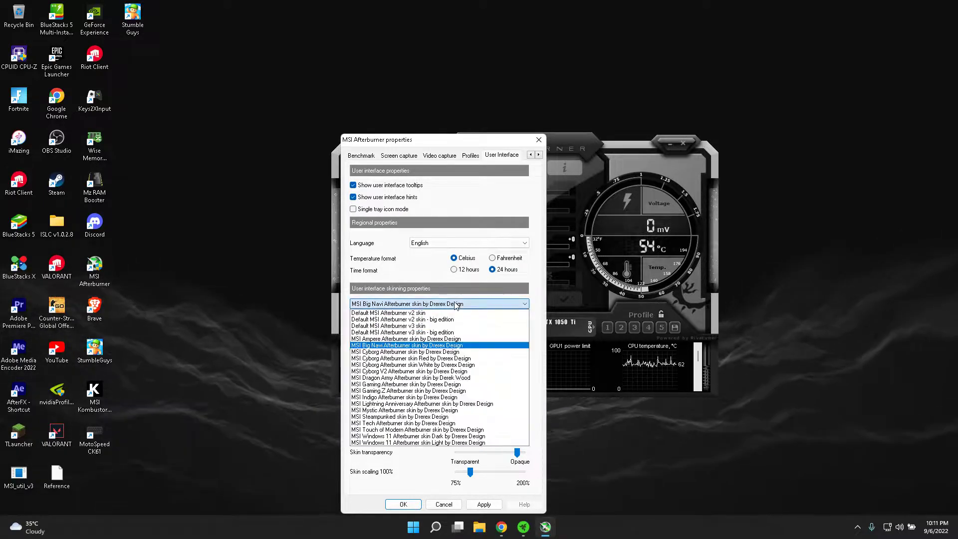
left_click(452, 359)
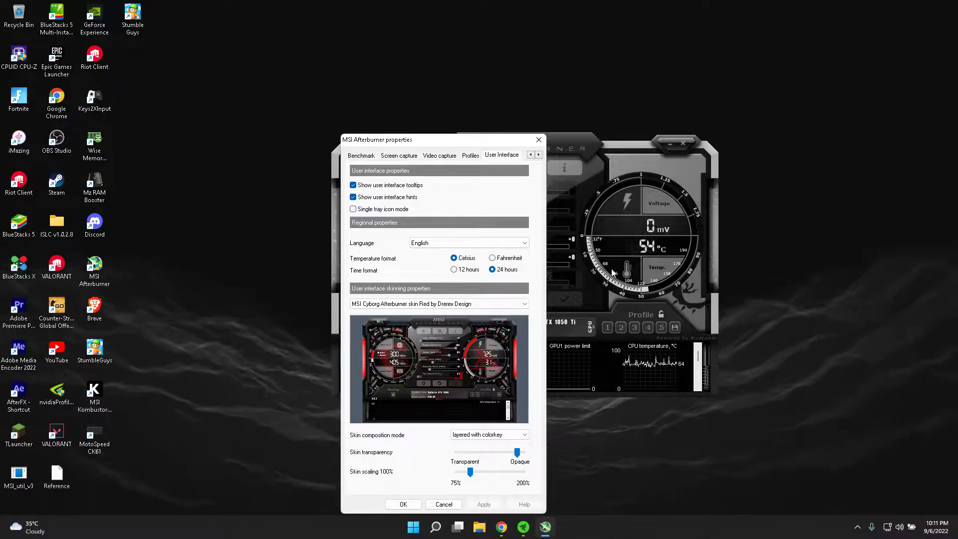
left_click(484, 504)
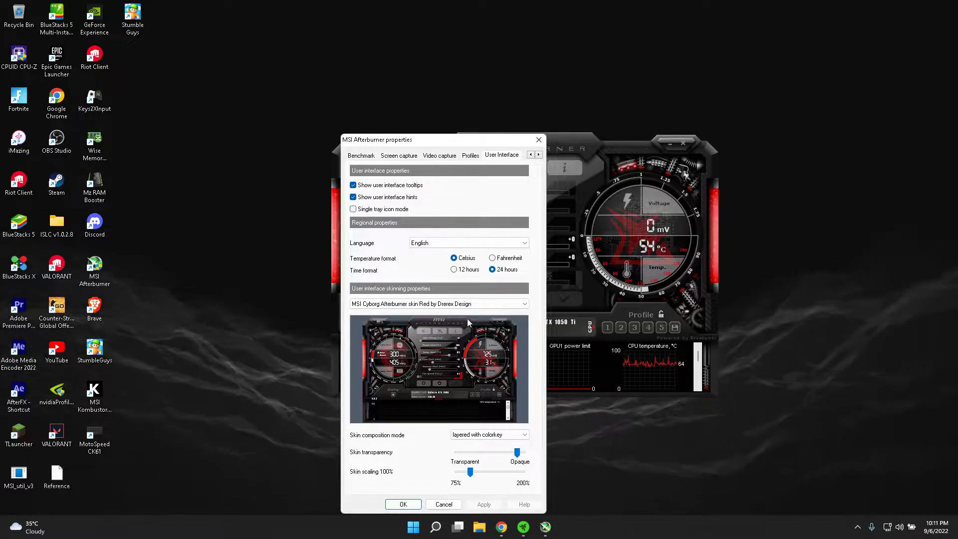
left_click(464, 304)
left_click(466, 471)
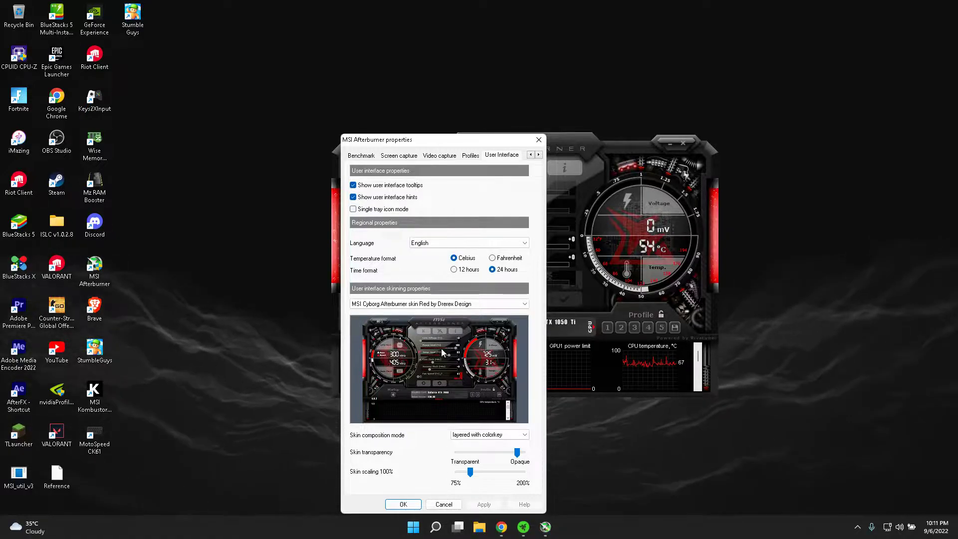
left_click(403, 504)
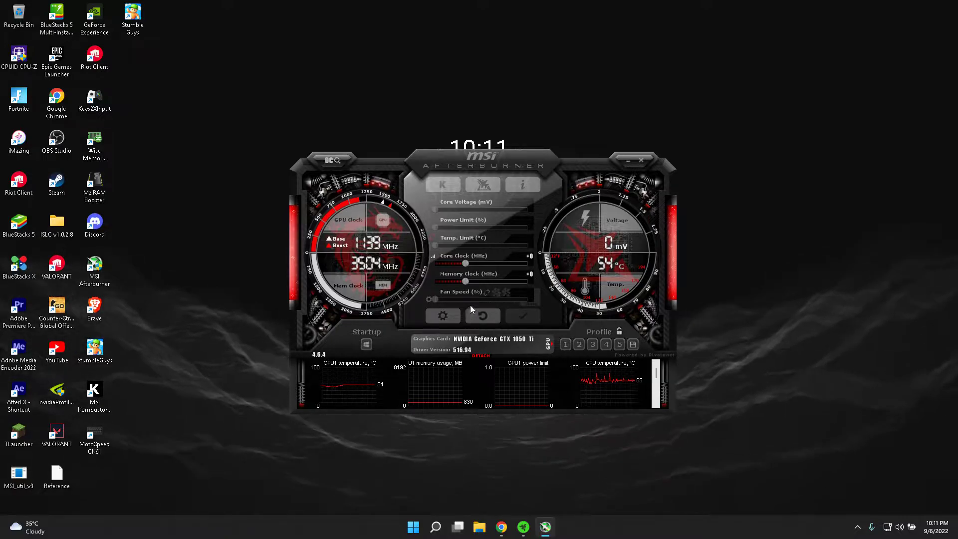
Switch to Chrome, look through the YouTube channel's uploaded videos, and minimize the browser.
left_click(501, 527)
scroll(693, 292, "down", 7)
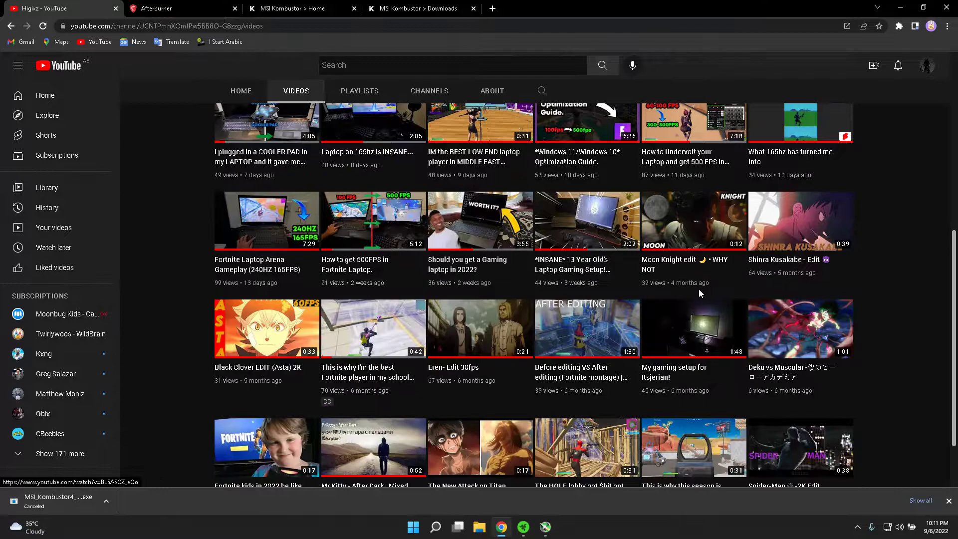
scroll(493, 227, "up", 2)
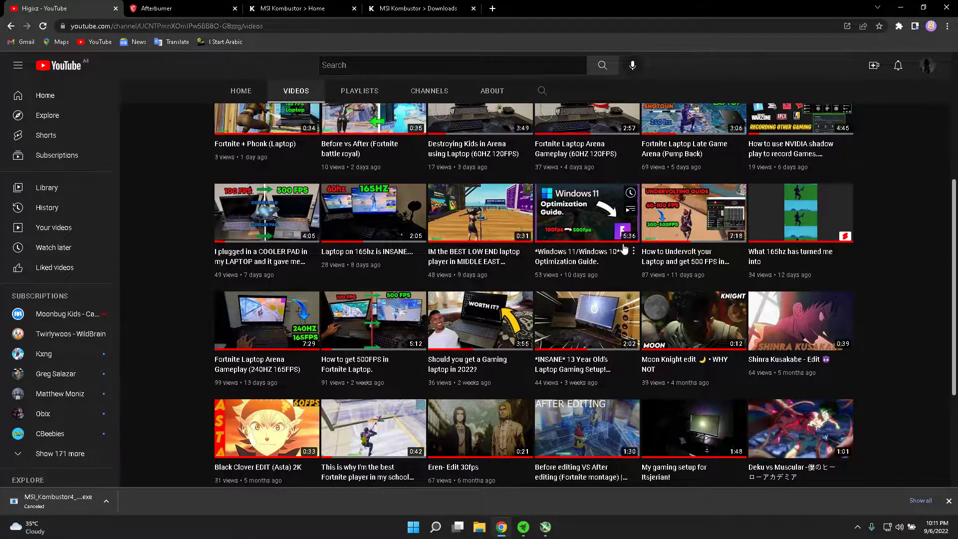
left_click(901, 7)
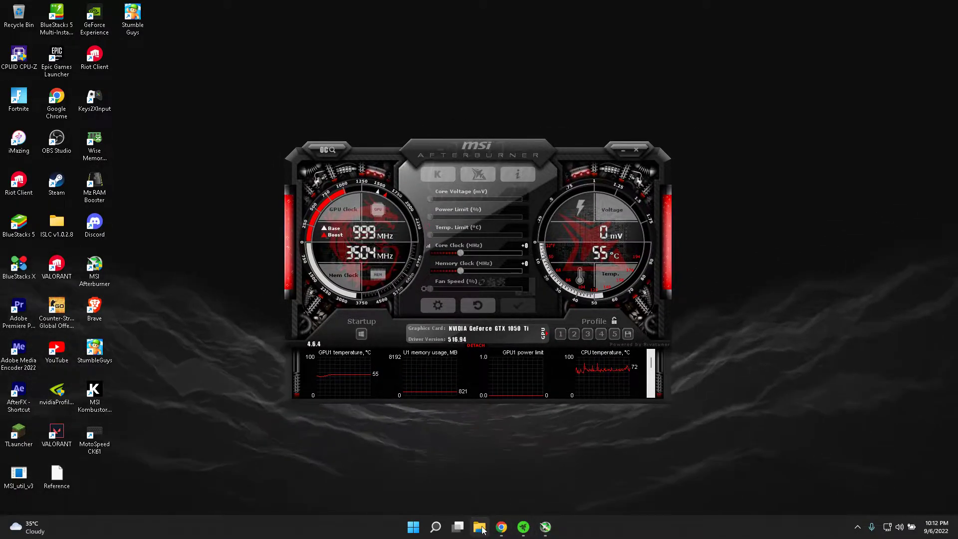
Launch ThrottleStop from the trootlestop folder on DATA (D:) and minimize it.
key("super+e")
left_click(45, 191)
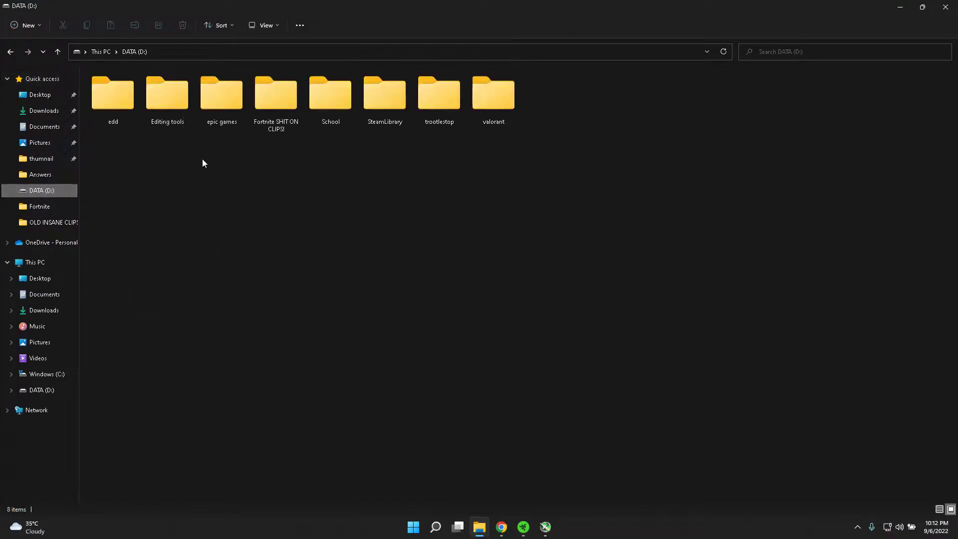
double_click(448, 102)
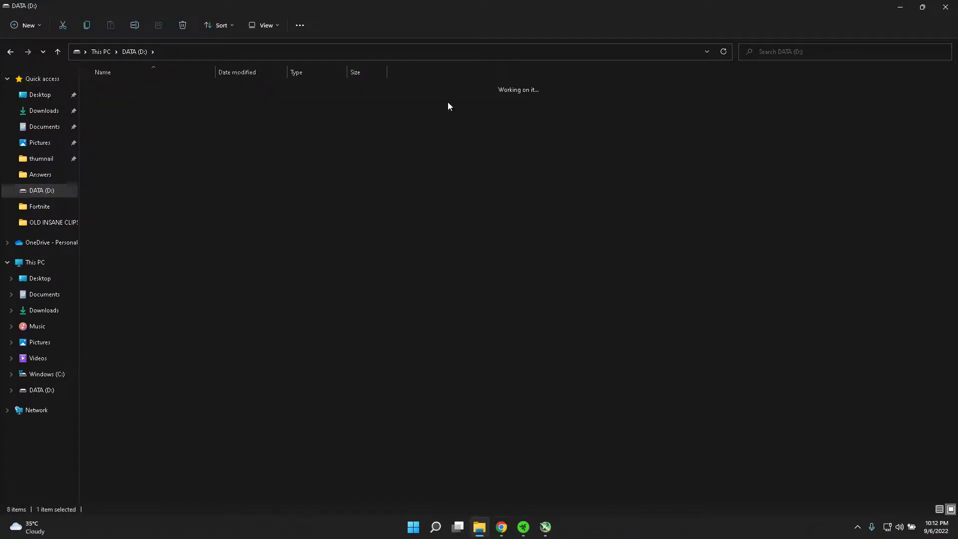
double_click(150, 169)
left_click(432, 347)
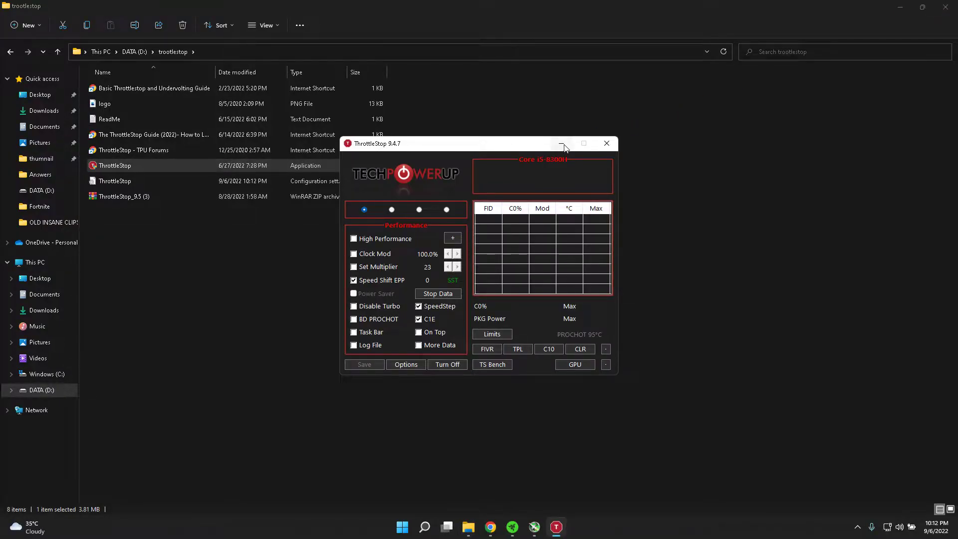
left_click(562, 145)
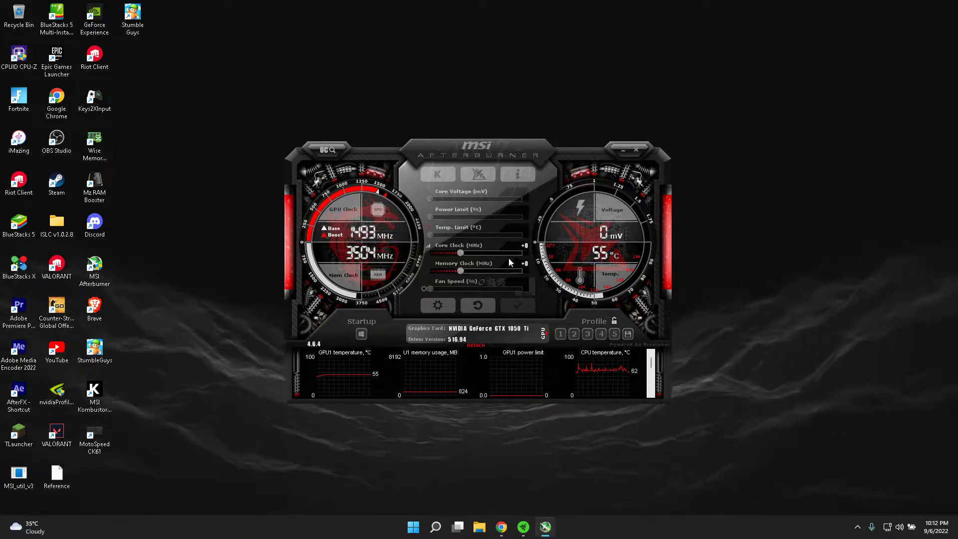
Launch MSI Kombustor from Afterburner, minimize the browser page it opens, and place the Kombustor and Afterburner windows side by side.
left_click_drag(494, 152, 514, 151)
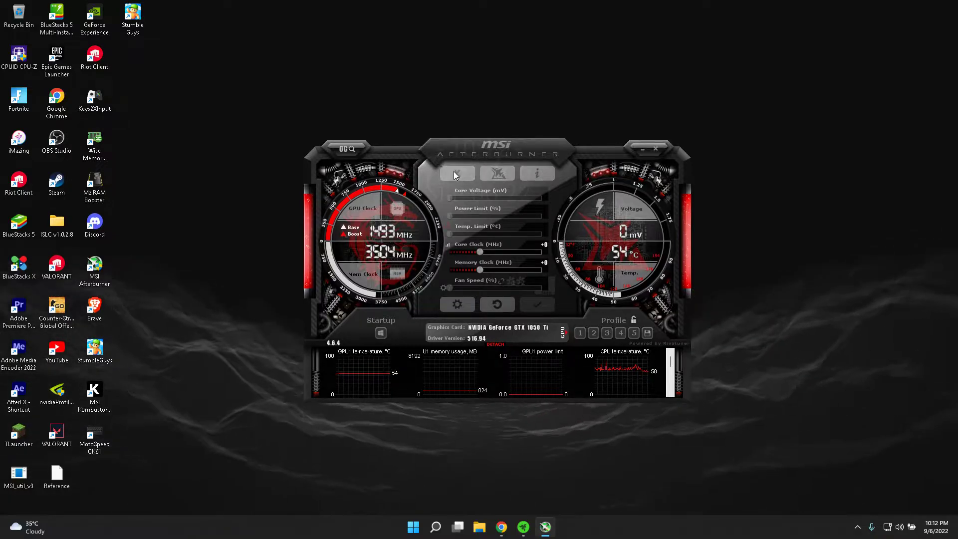
left_click(454, 172)
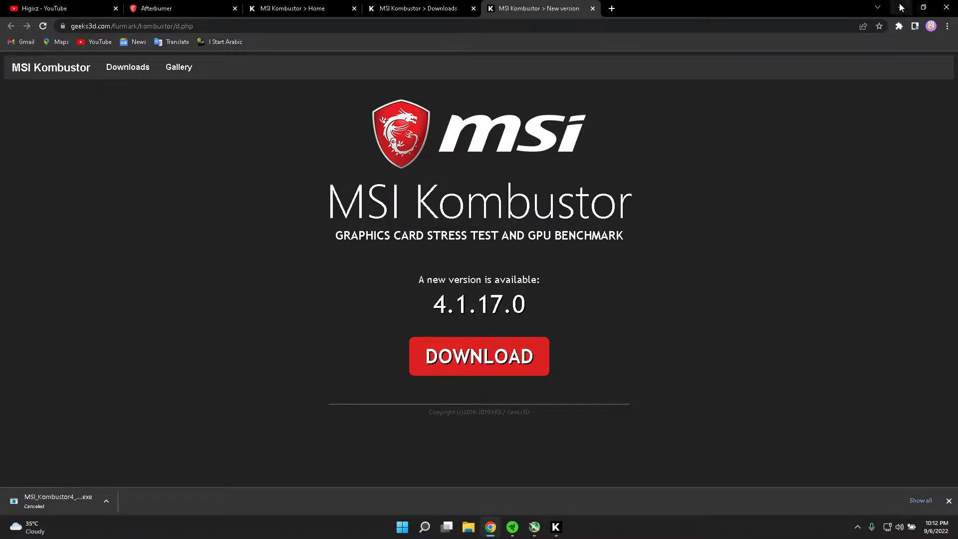
left_click(901, 8)
left_click_drag(373, 116, 169, 135)
left_click_drag(478, 144, 573, 142)
Run the (GL) msi-01 stress test in MSI Kombustor at a resolution of 1280x720.
left_click(236, 166)
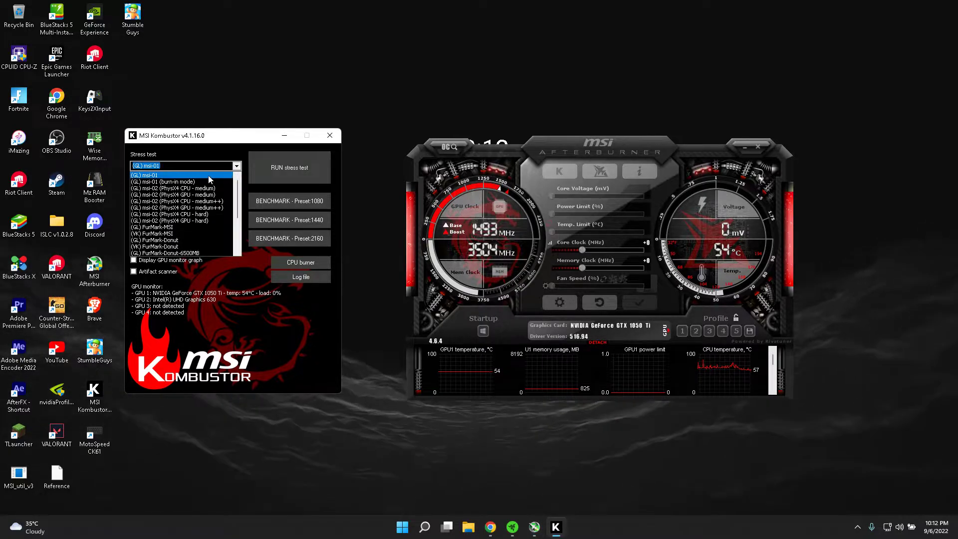
left_click(189, 175)
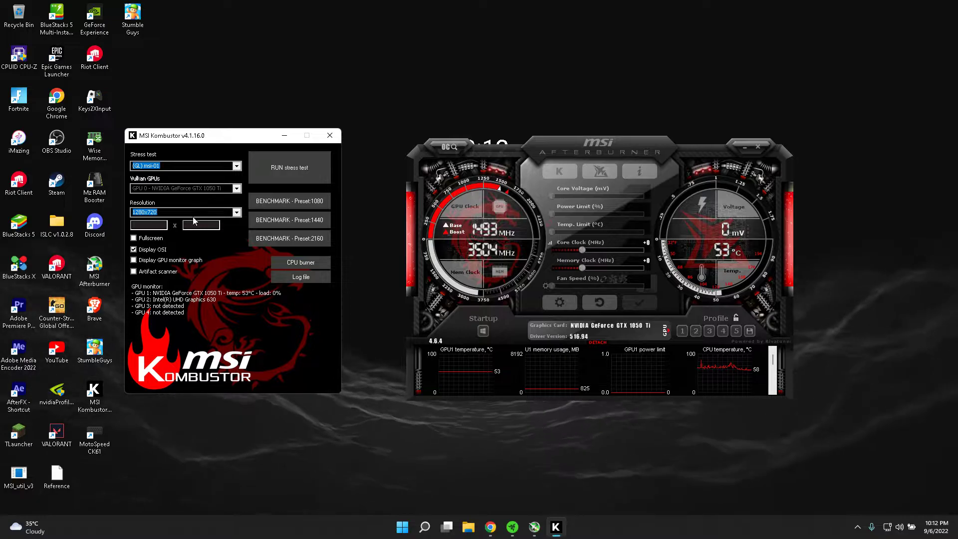
left_click(209, 211)
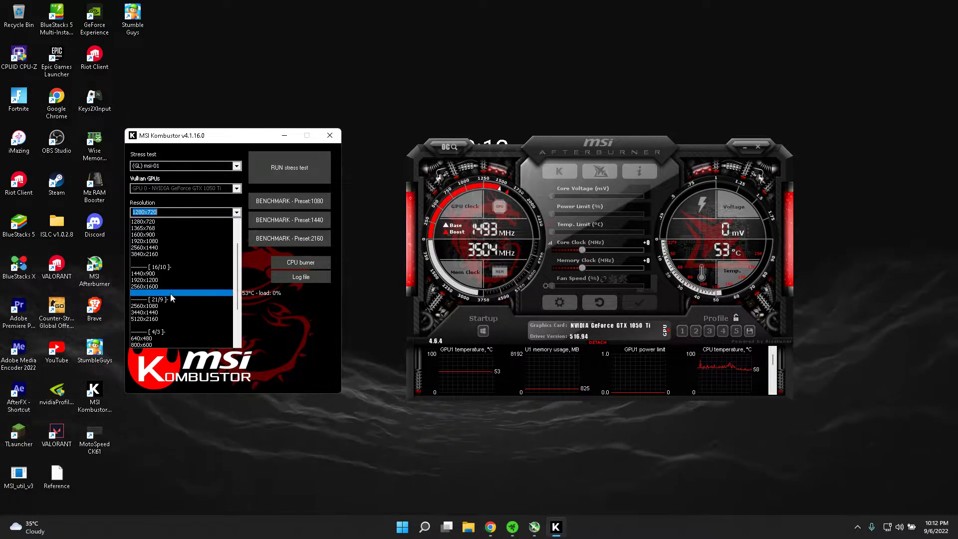
left_click(251, 329)
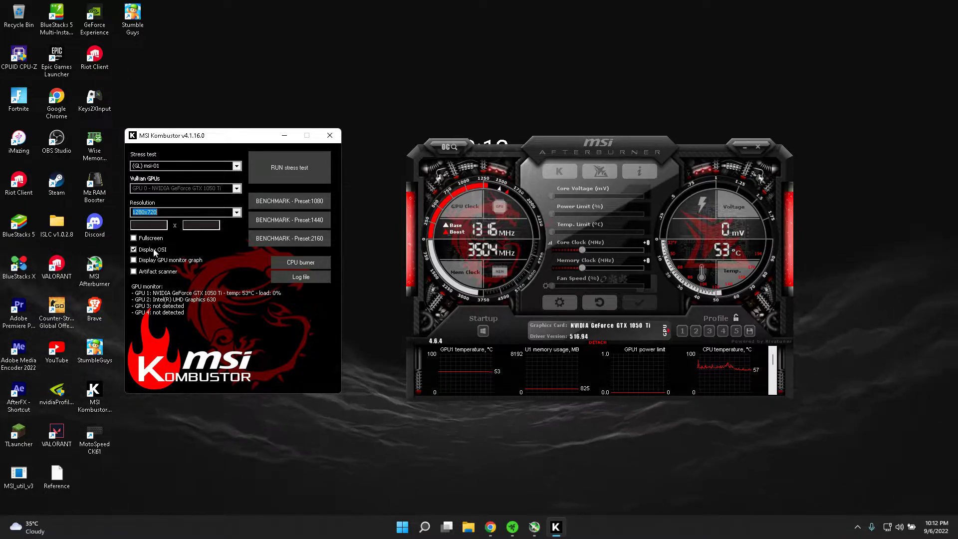
left_click(300, 167)
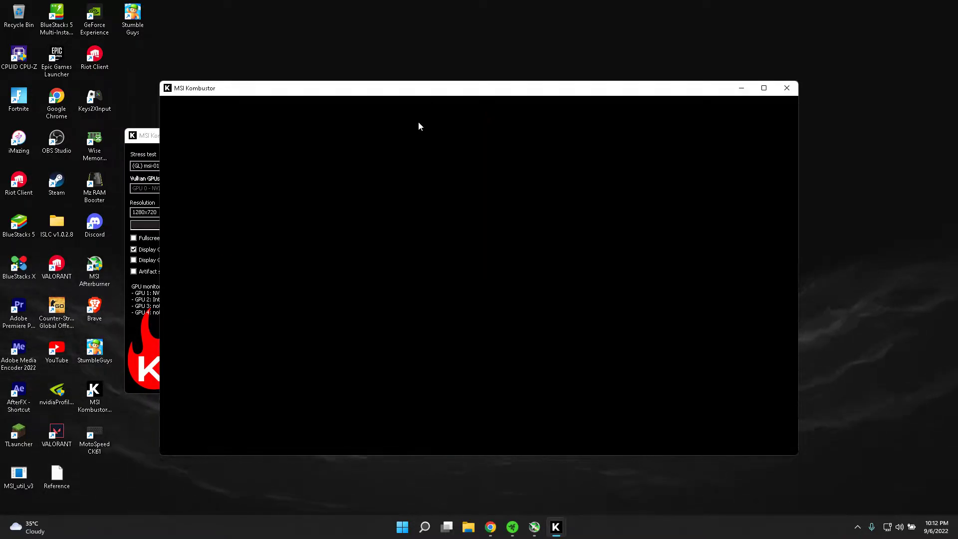
Bring Afterburner to the front and arrange its window beside the running Kombustor stress test.
left_click(536, 532)
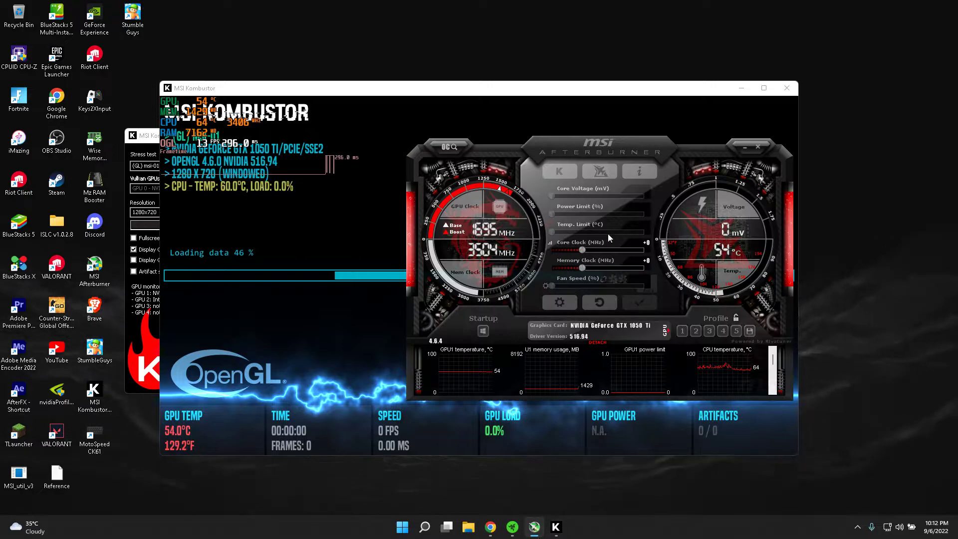
left_click_drag(634, 143, 698, 293)
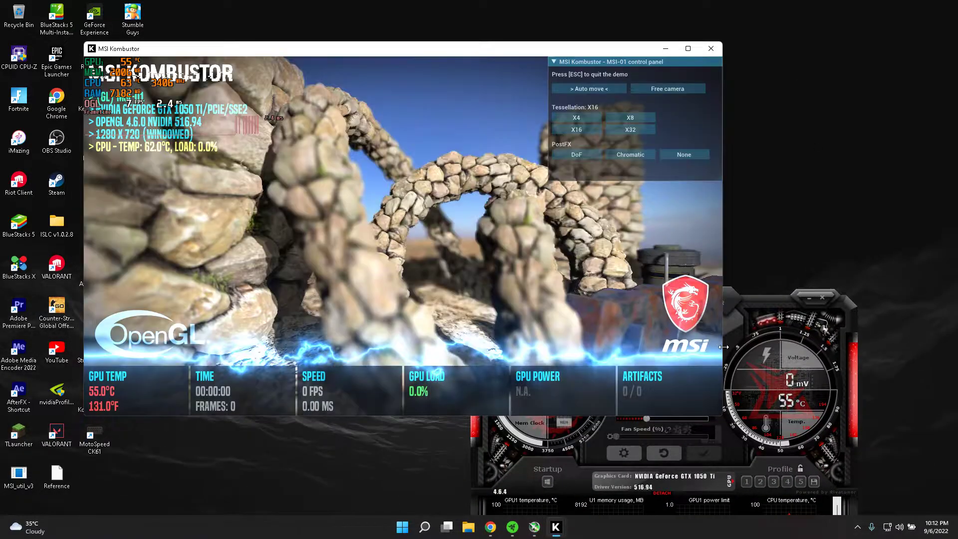
left_click(756, 315)
left_click_drag(633, 293, 765, 298)
Set the stress test's tessellation to X4 and its PostFX to None.
left_click(585, 116)
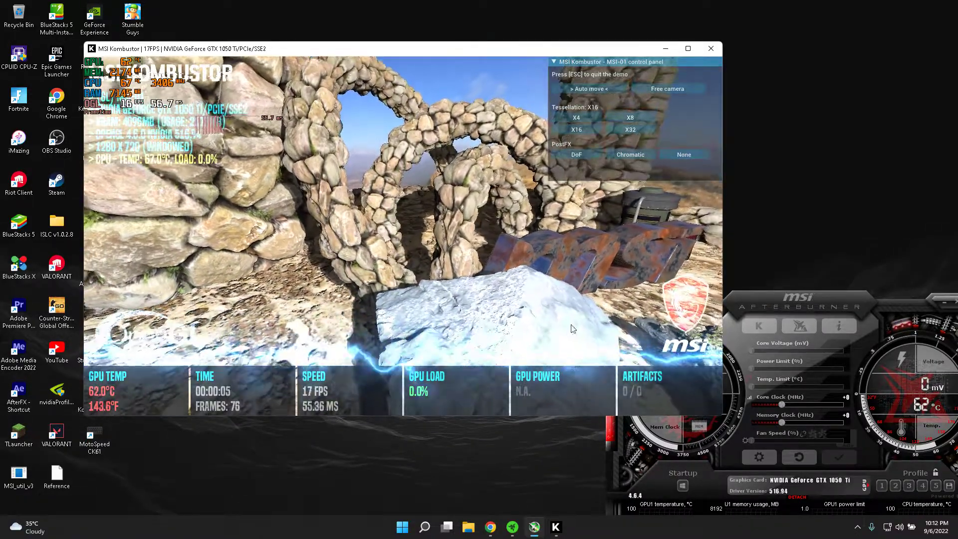
left_click(577, 117)
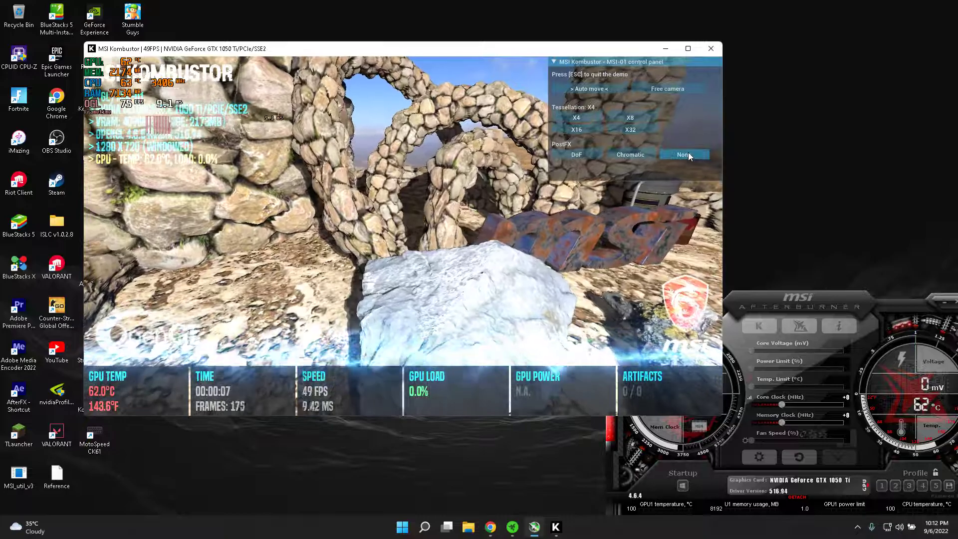
left_click(683, 155)
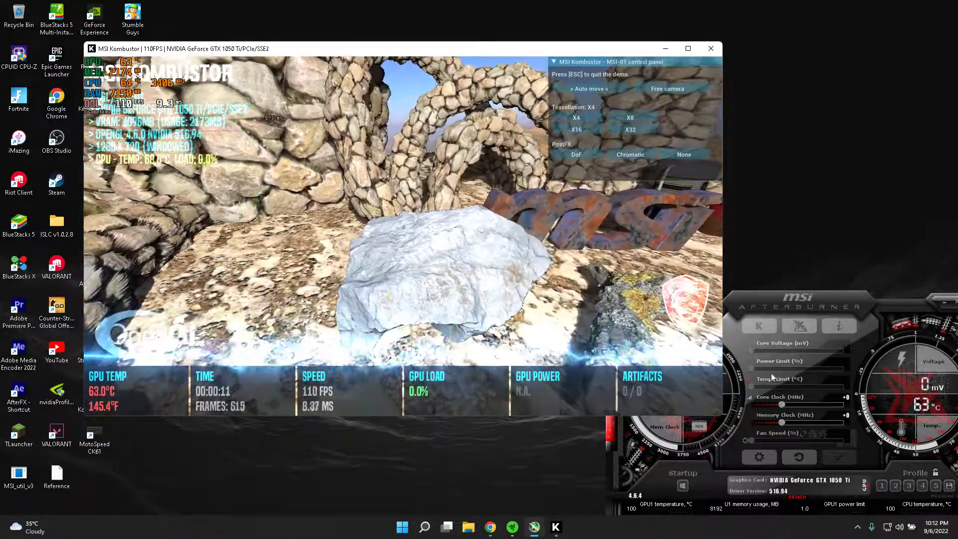
Move the Afterburner window fully into view and apply a core clock offset of +50 MHz.
left_click_drag(772, 303, 672, 188)
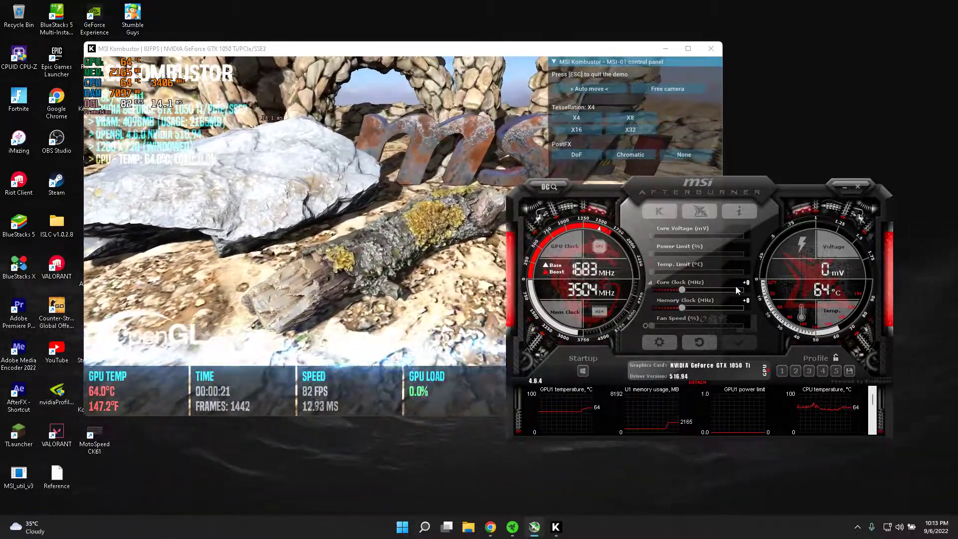
left_click(747, 283)
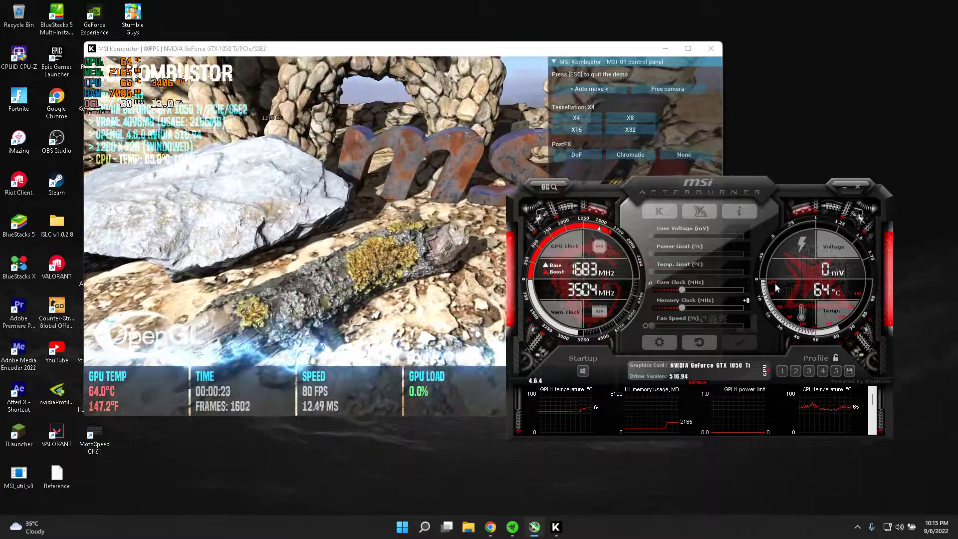
type("50")
key("Return")
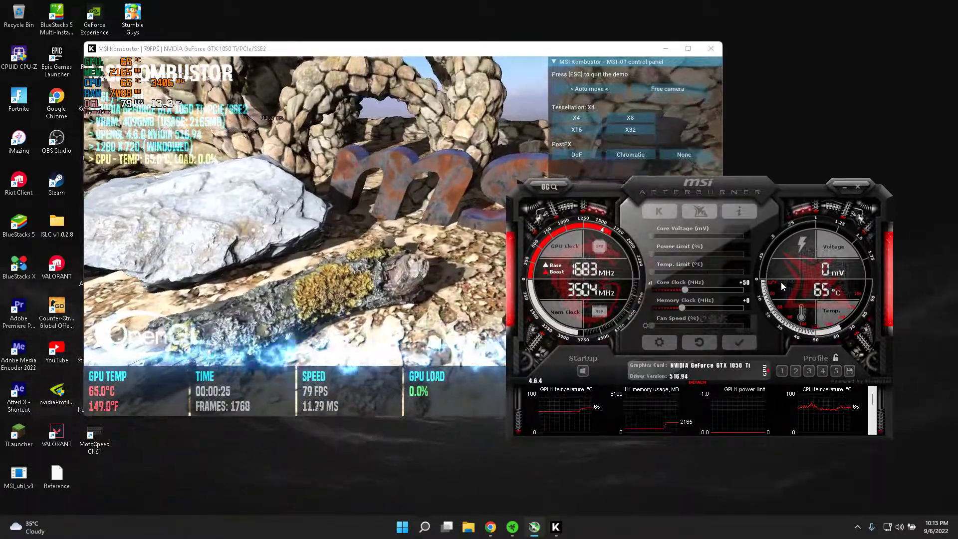
left_click(741, 345)
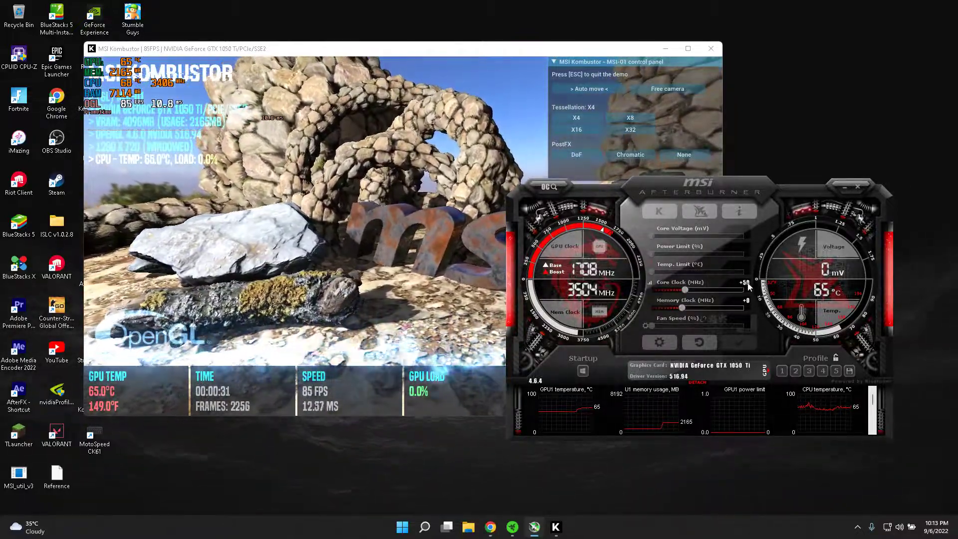
Raise the core clock offset to +100 MHz and apply it.
left_click(747, 283)
type("100")
key("Return")
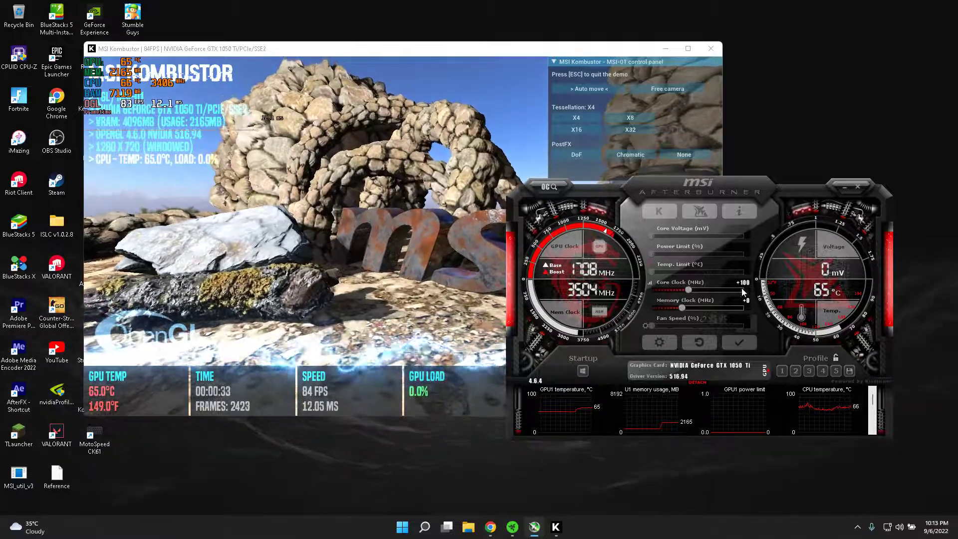
left_click(740, 344)
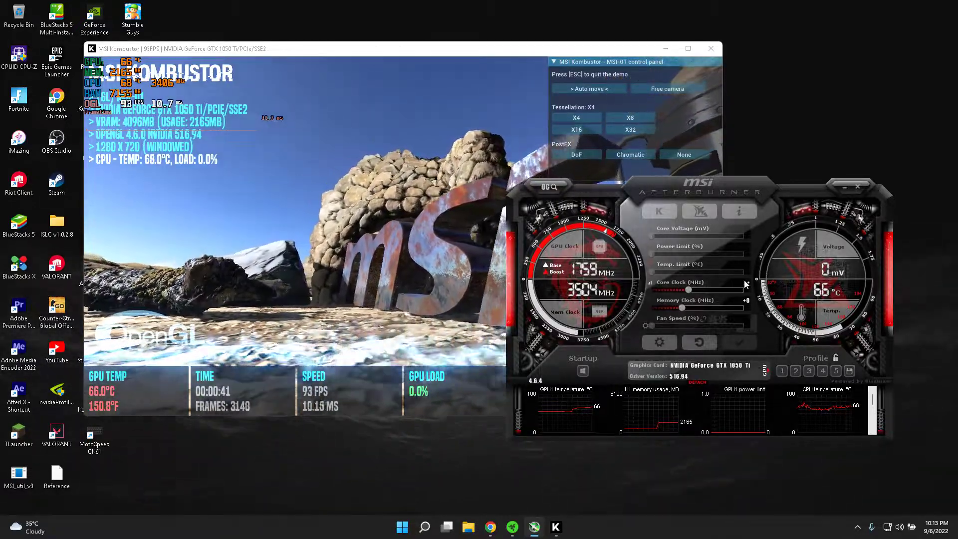
Raise the core clock offset to +150 MHz and apply it.
type("150")
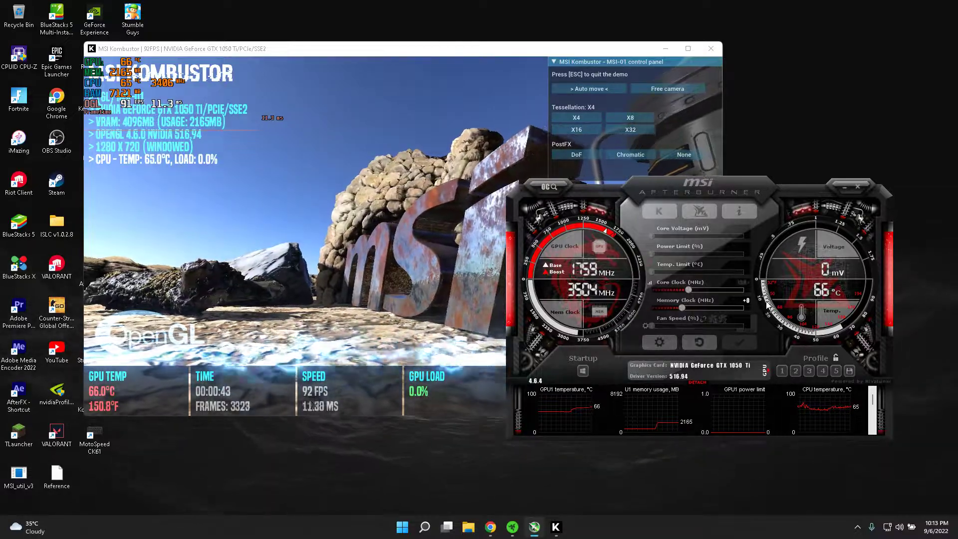
key("Return")
left_click(740, 342)
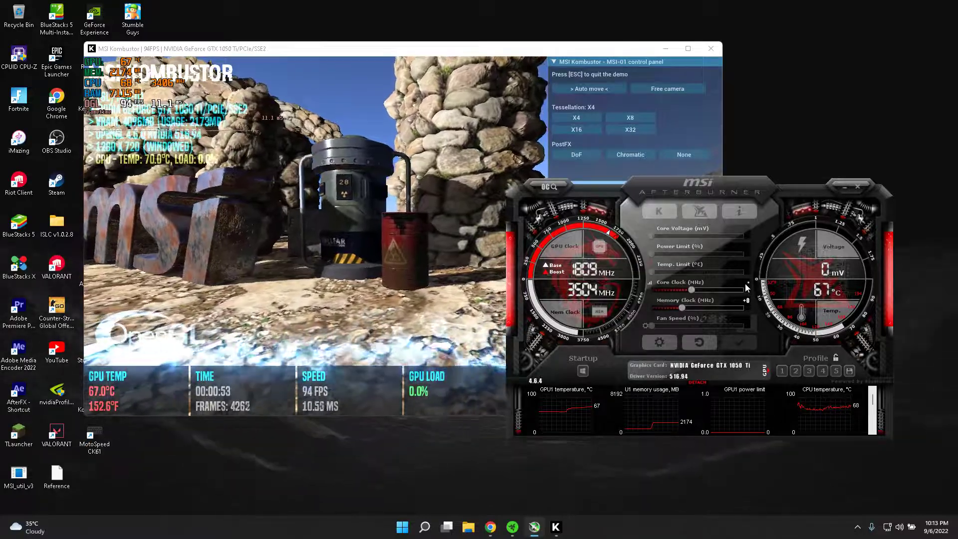
Try a core clock offset of +200 MHz without applying it, and return the value to +150 MHz.
left_click(746, 284)
type("200")
key("Return")
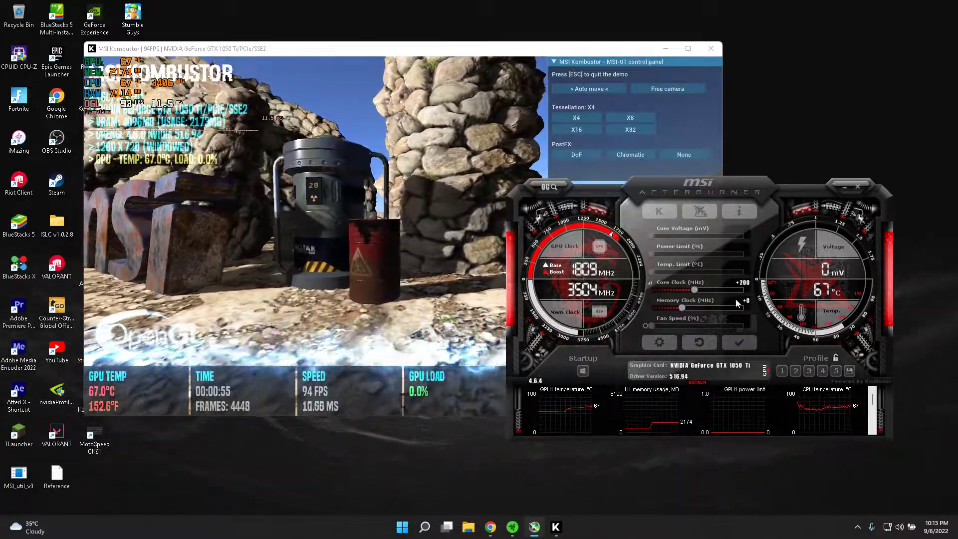
left_click(746, 284)
type("150")
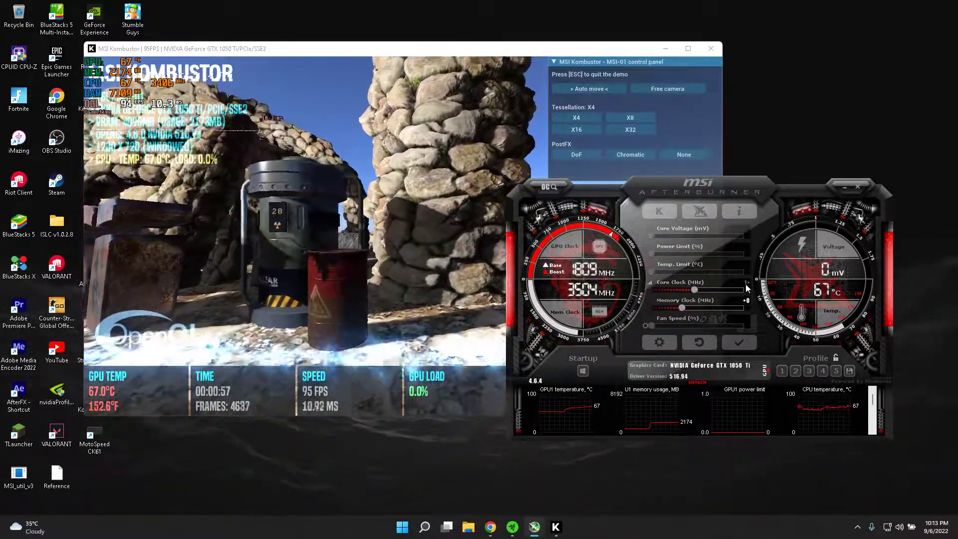
key("Return")
Try core clock offsets of +160 MHz and +151 MHz without applying them, and set the value back to +150 MHz.
left_click(746, 284)
type("1")
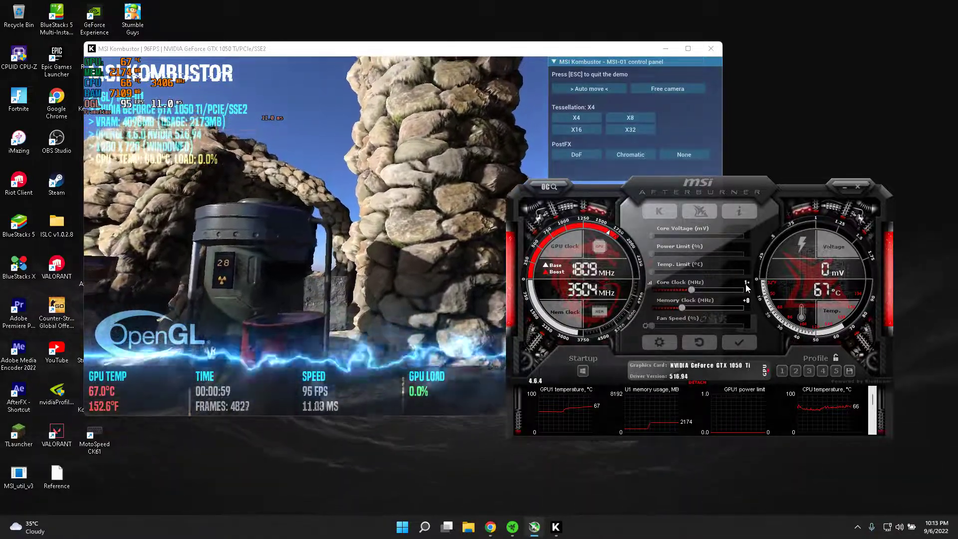
type("1")
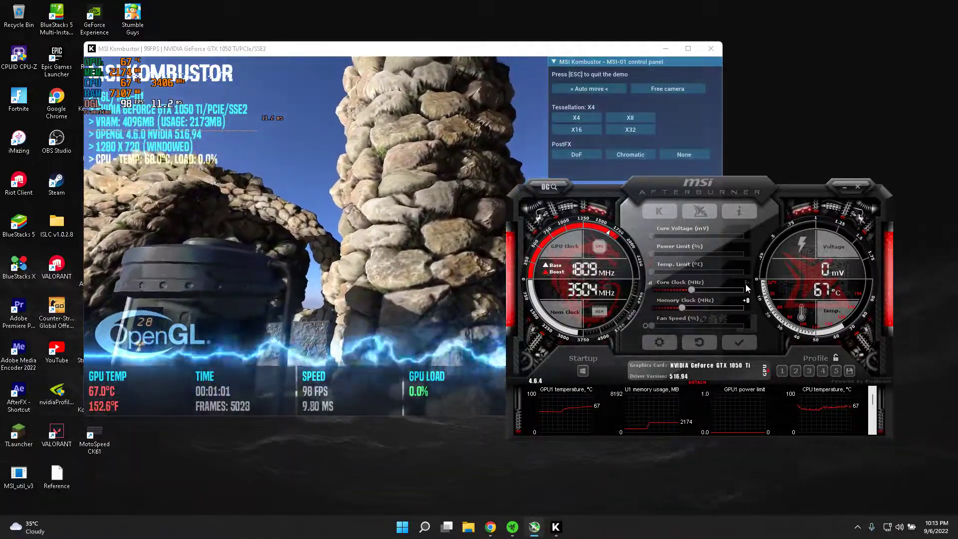
type("60")
key("Return")
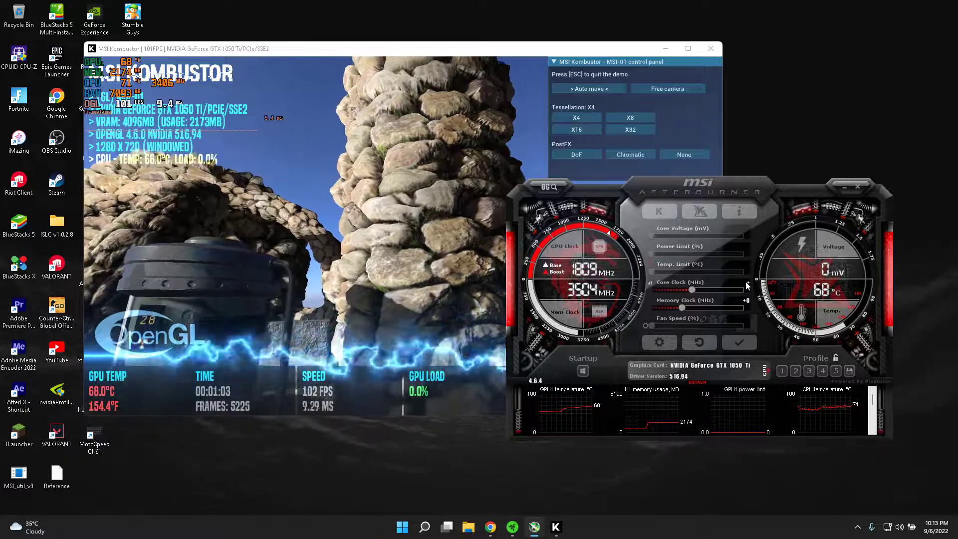
left_click(749, 285)
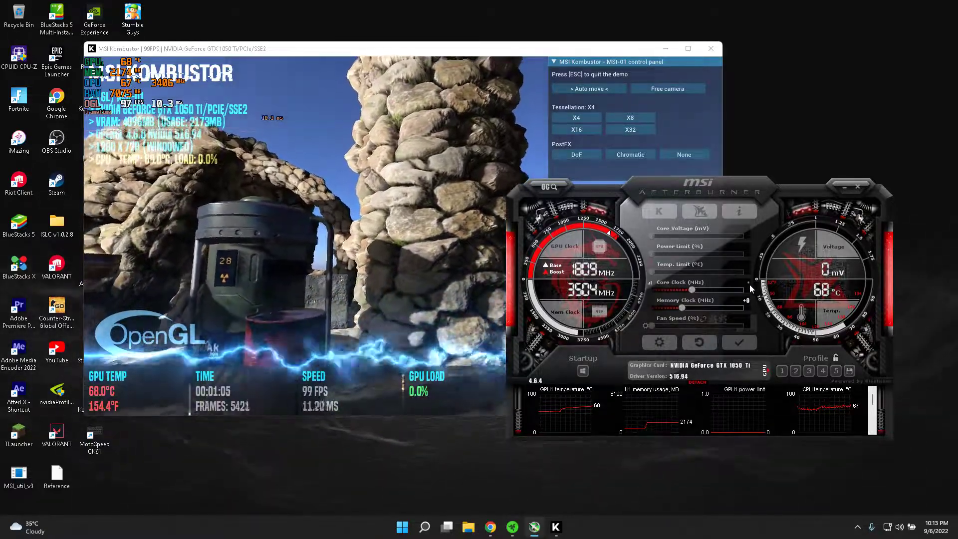
type("151")
key("Return")
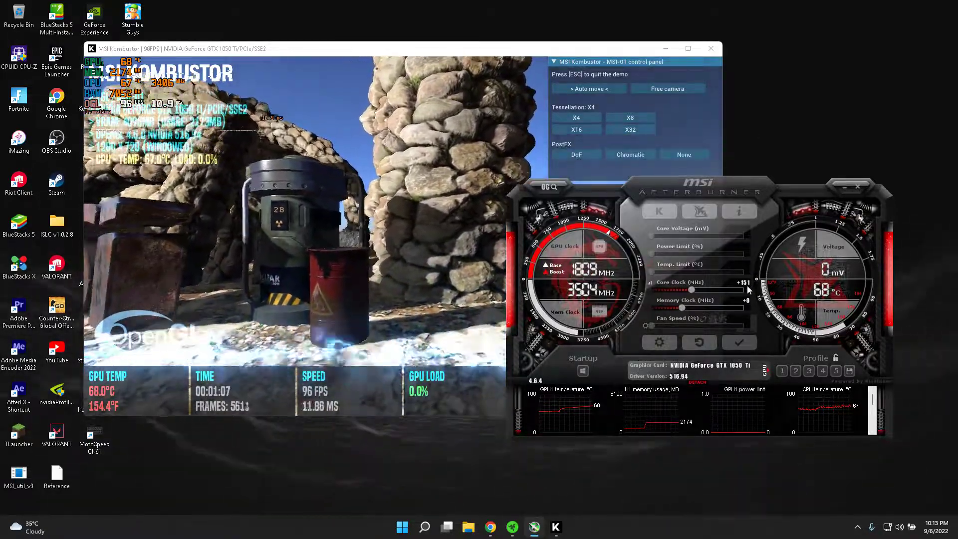
left_click(747, 285)
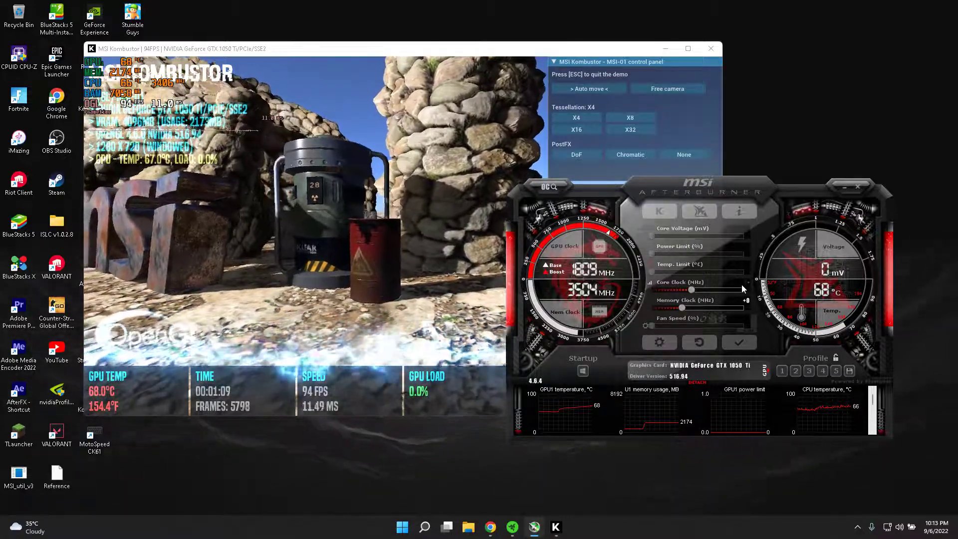
type("150")
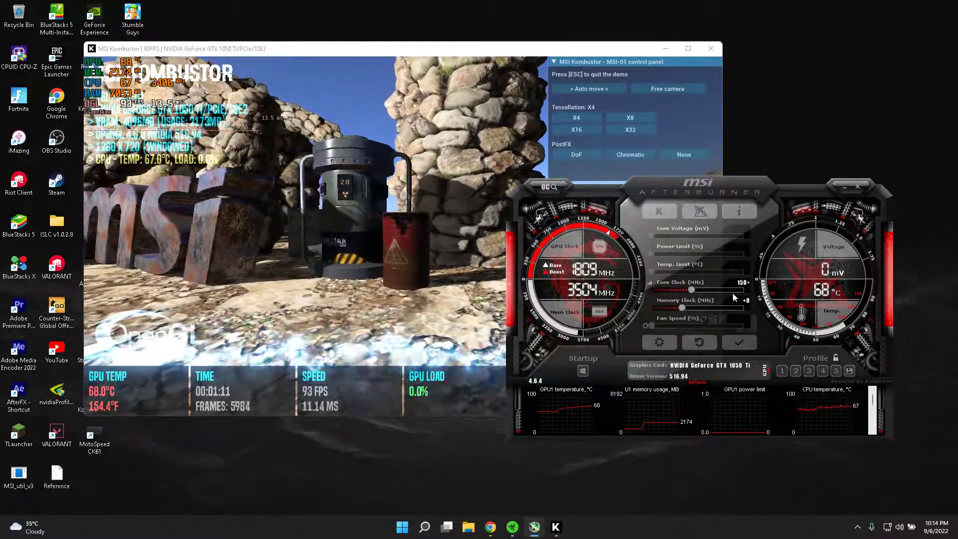
key("Return")
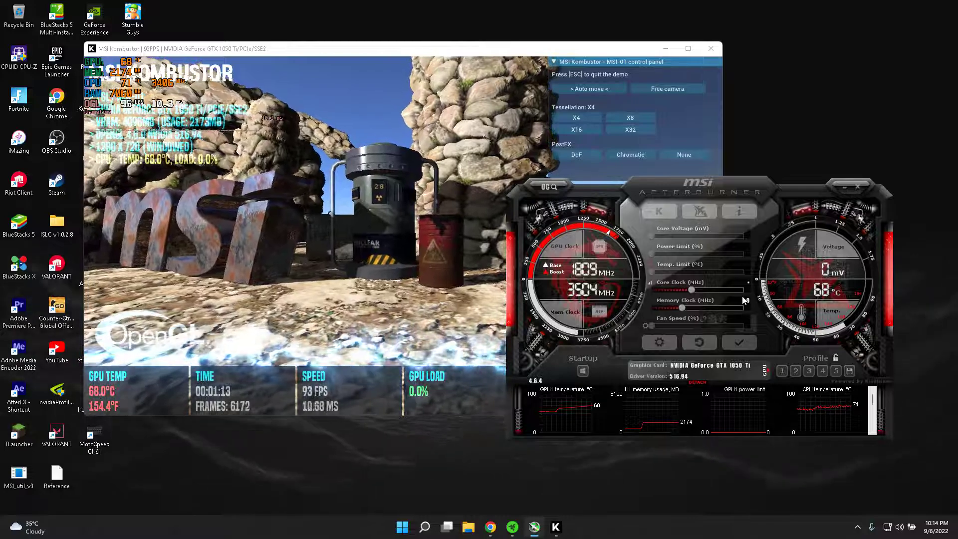
Set the core clock offset to +239 MHz and apply it.
left_click(747, 282)
type("2")
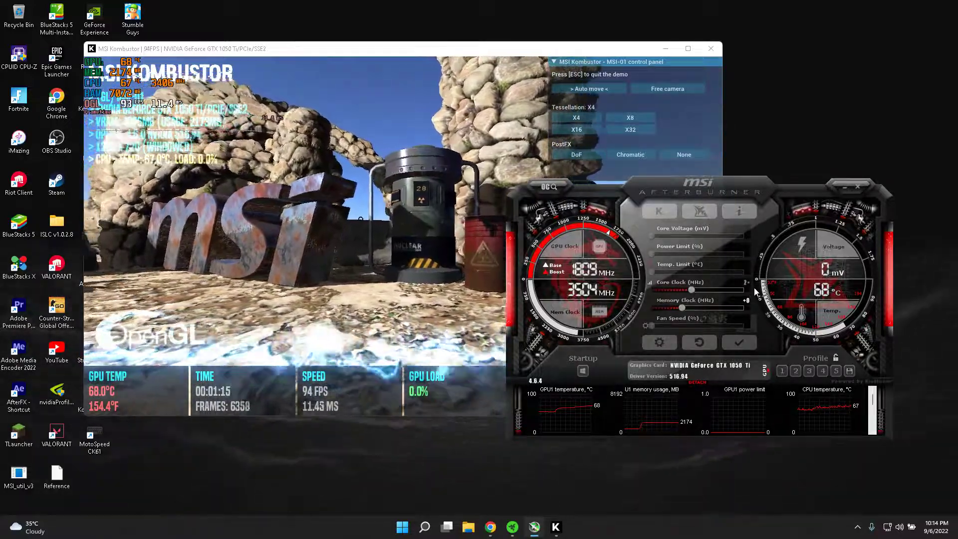
type("39")
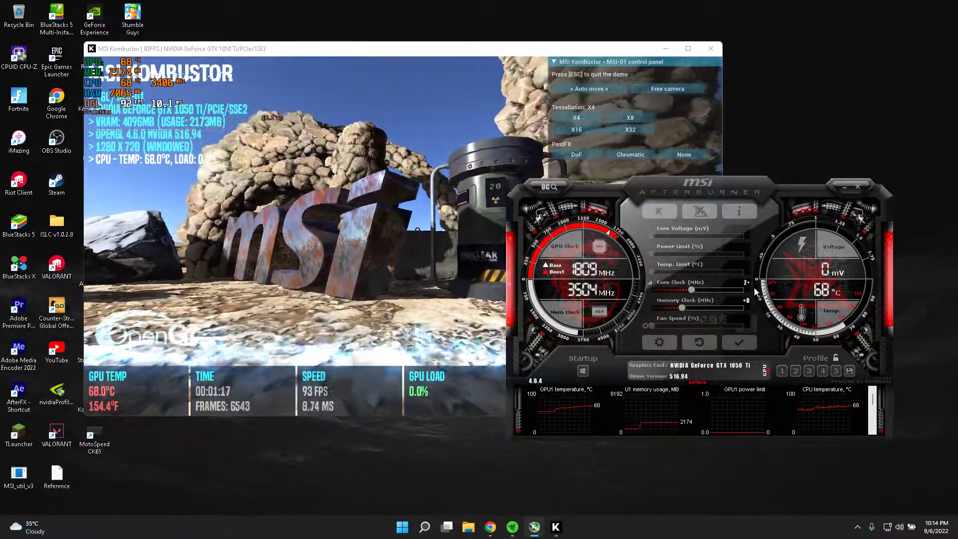
key("Return")
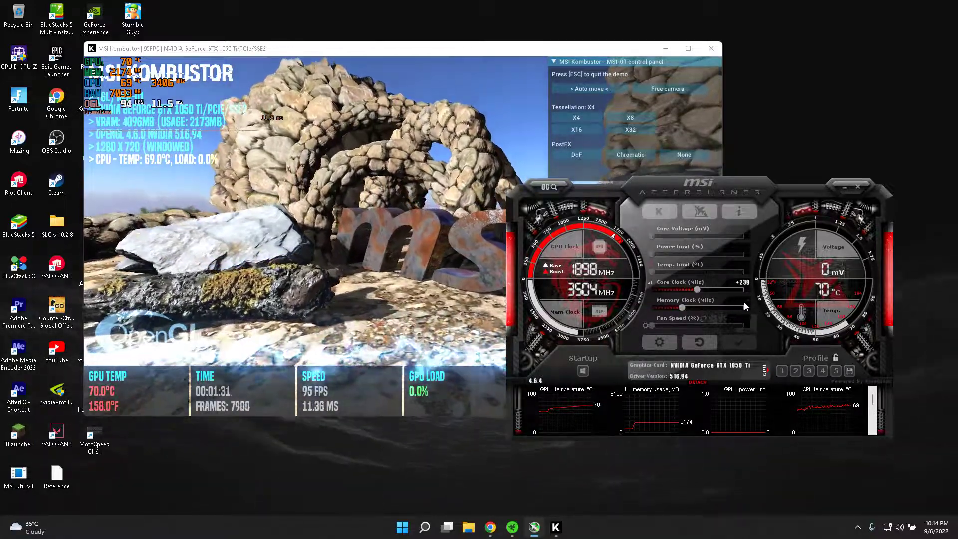
Set the memory clock offset to +100 MHz and apply it.
type("100")
key("Return")
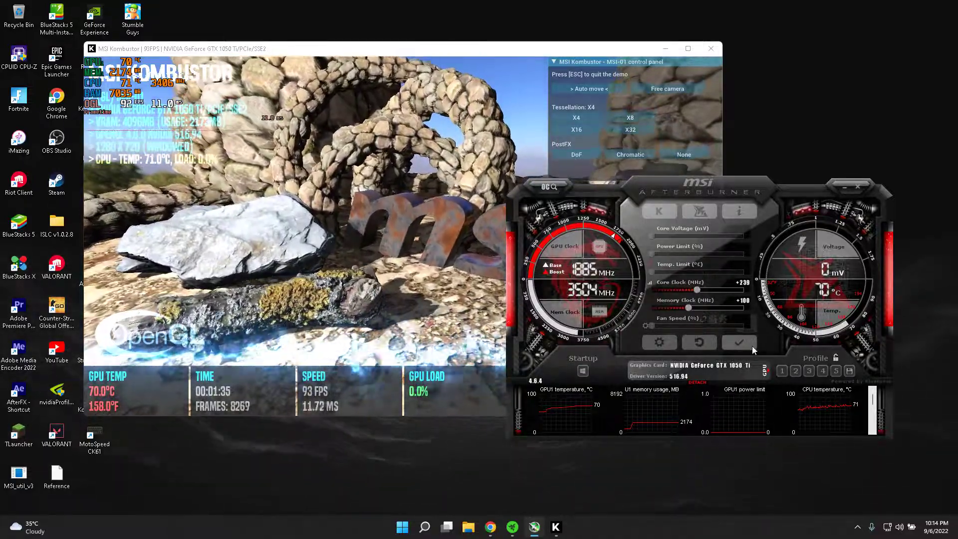
left_click(751, 346)
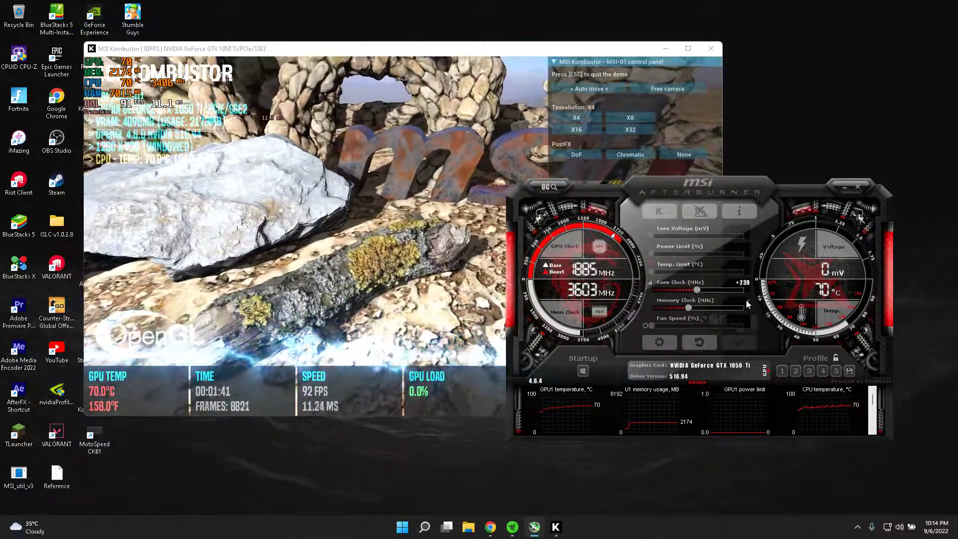
Raise the memory clock offset to +500 MHz and apply it.
mouse_move(752, 324)
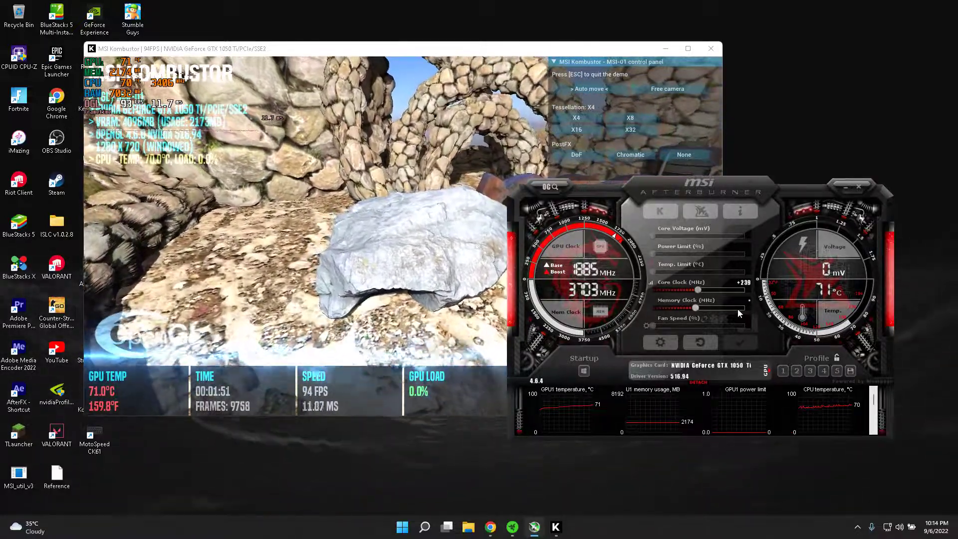
mouse_move(737, 309)
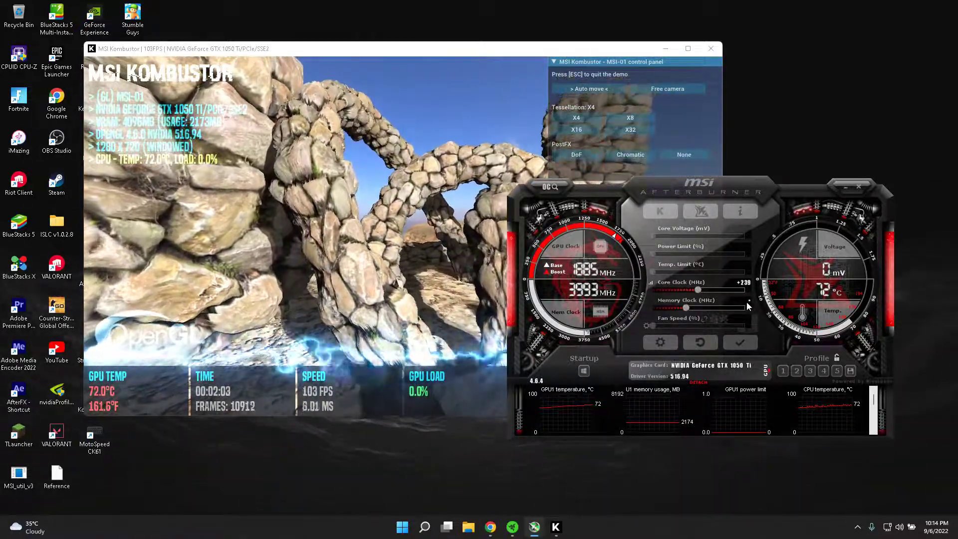
type("0")
key("Return")
left_click_drag(741, 352, 746, 348)
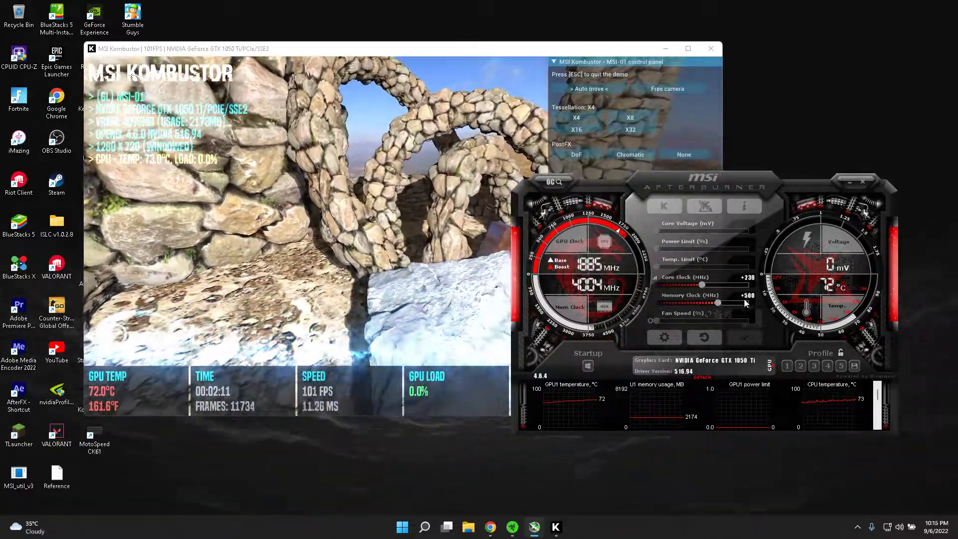
Raise the memory clock offset to +1000 MHz, apply it, and re-enter the core clock offset as +239 MHz.
left_click(750, 341)
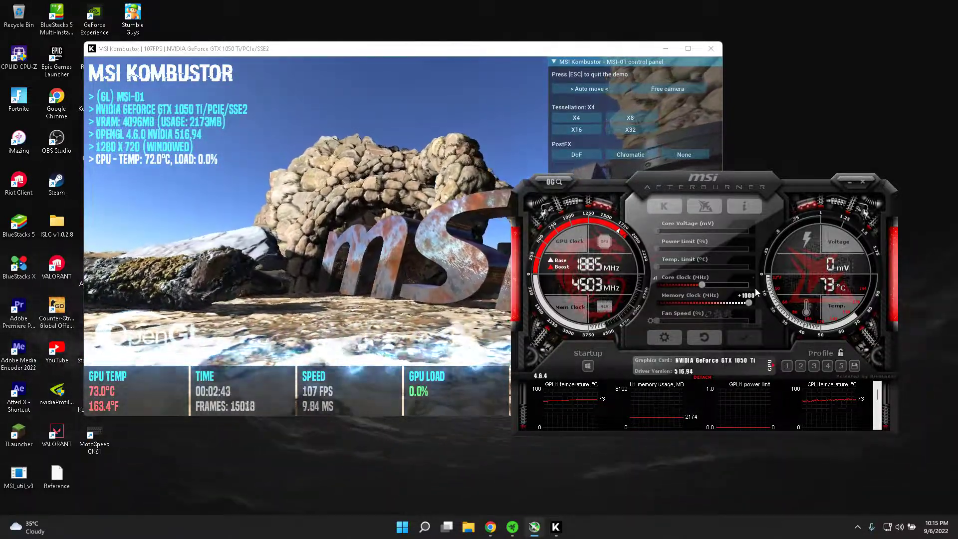
type("239")
key("Return")
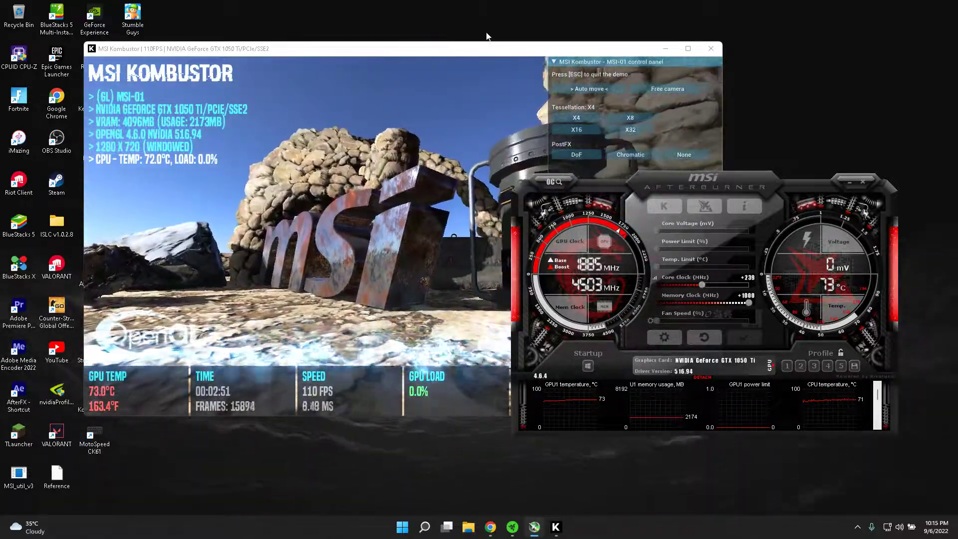
Rearrange the stress test and Afterburner windows, and enable applying the overclock at system startup.
left_click_drag(452, 53, 403, 66)
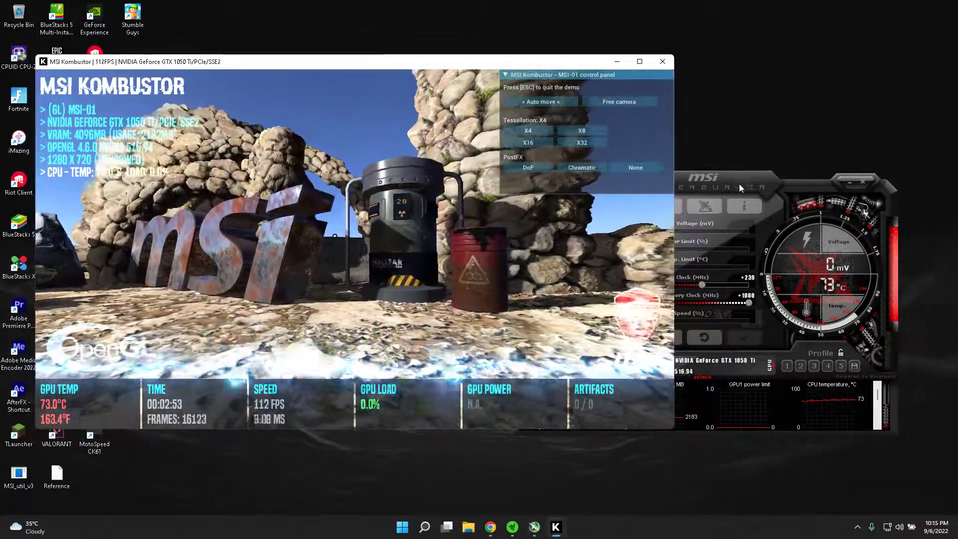
left_click_drag(738, 184, 731, 184)
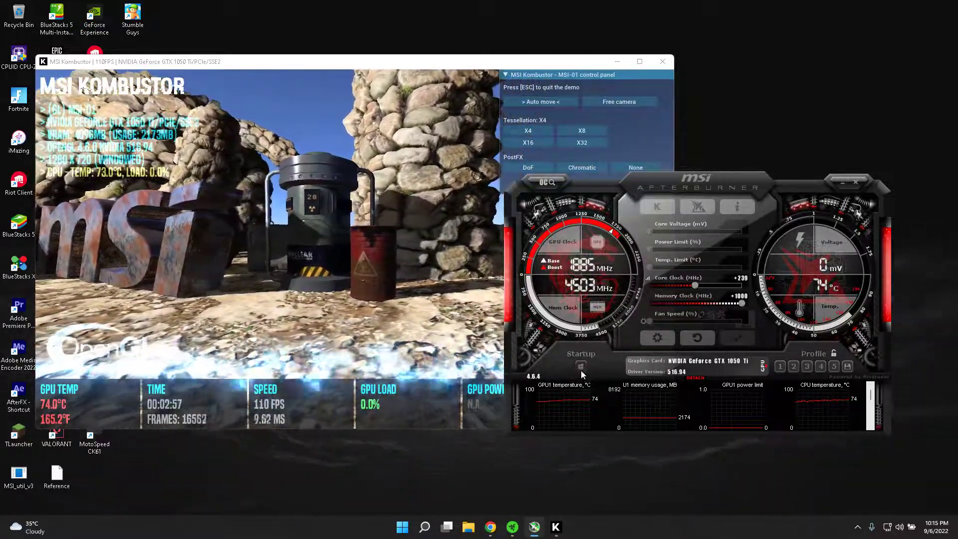
left_click(581, 369)
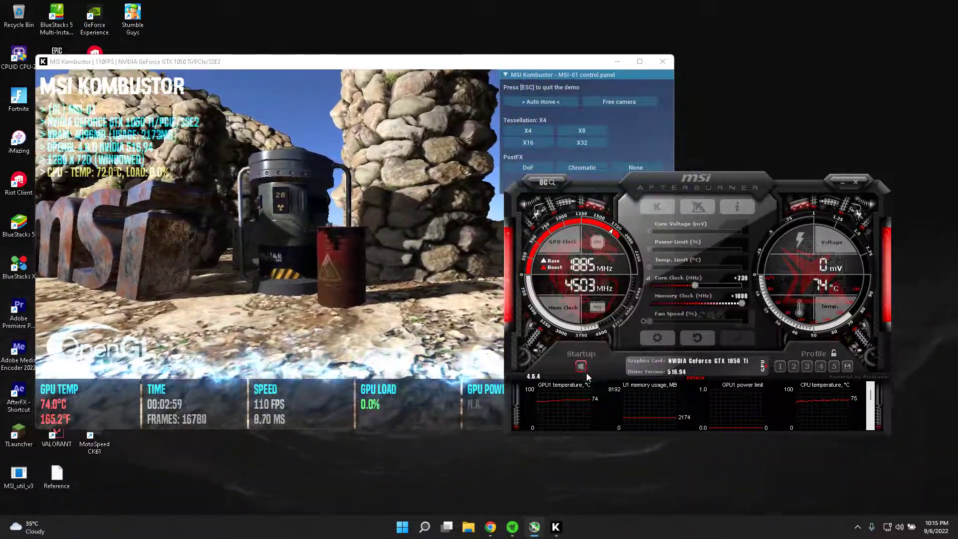
Review the list of hardware monitoring graphs in the Afterburner properties and close the dialog.
left_click(661, 338)
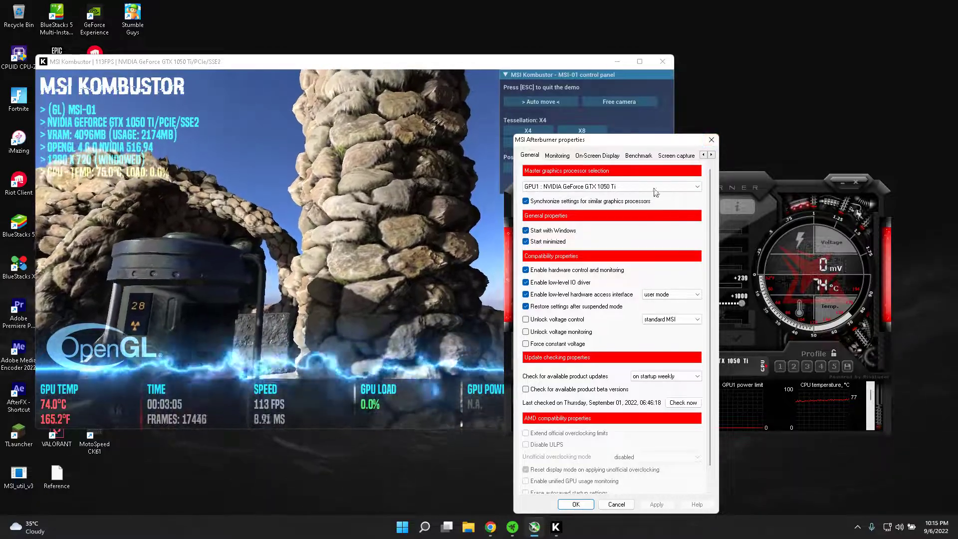
left_click(557, 155)
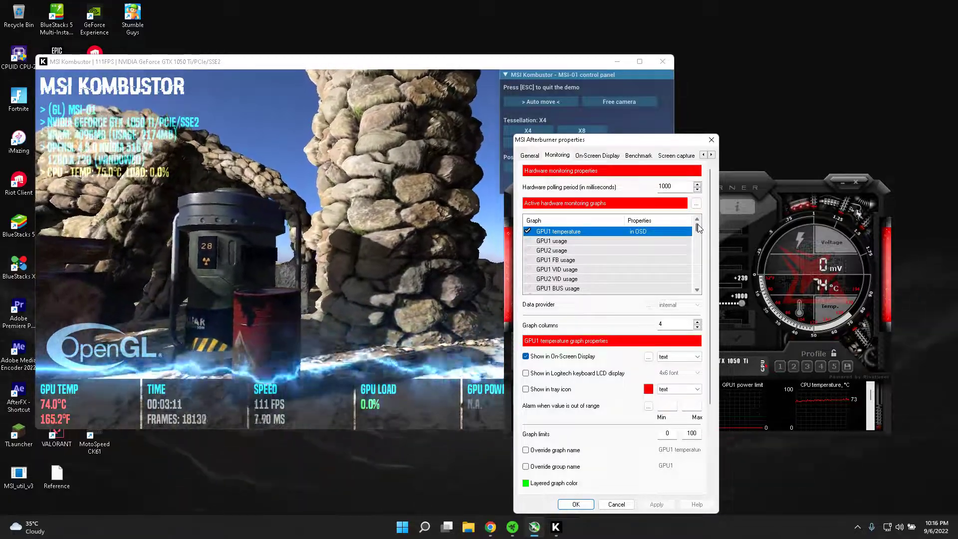
left_click_drag(698, 227, 699, 234)
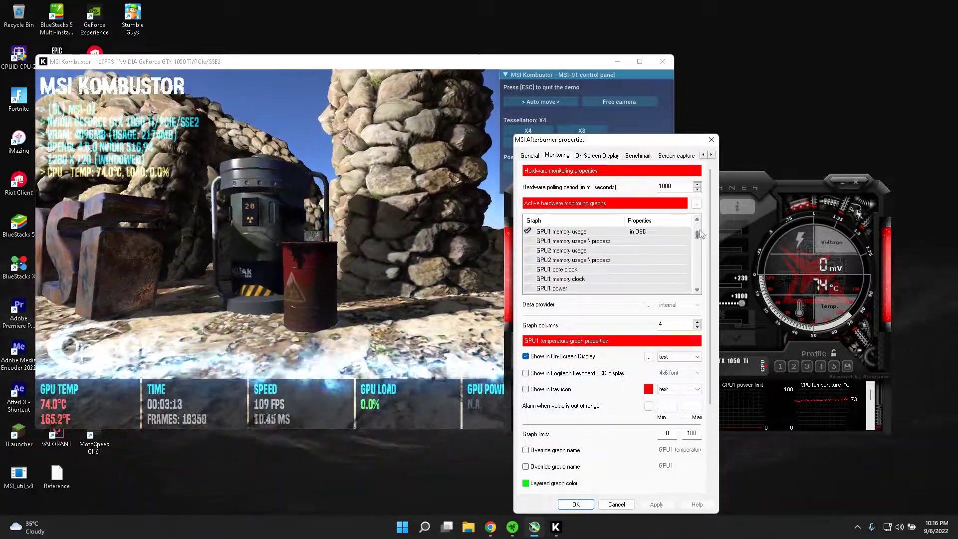
left_click(711, 140)
View the Kombustor stress test maximized, and close it to end the test.
left_click(639, 61)
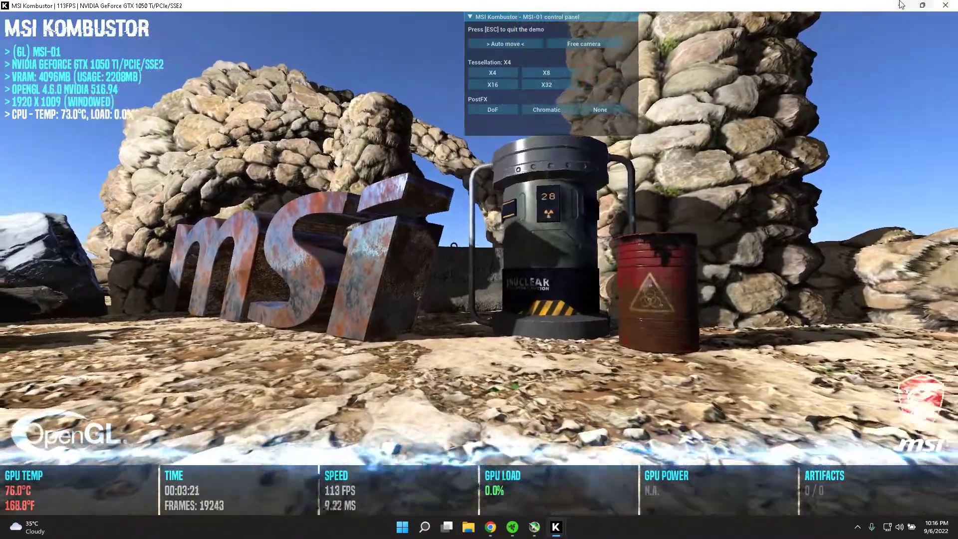
left_click(894, 5)
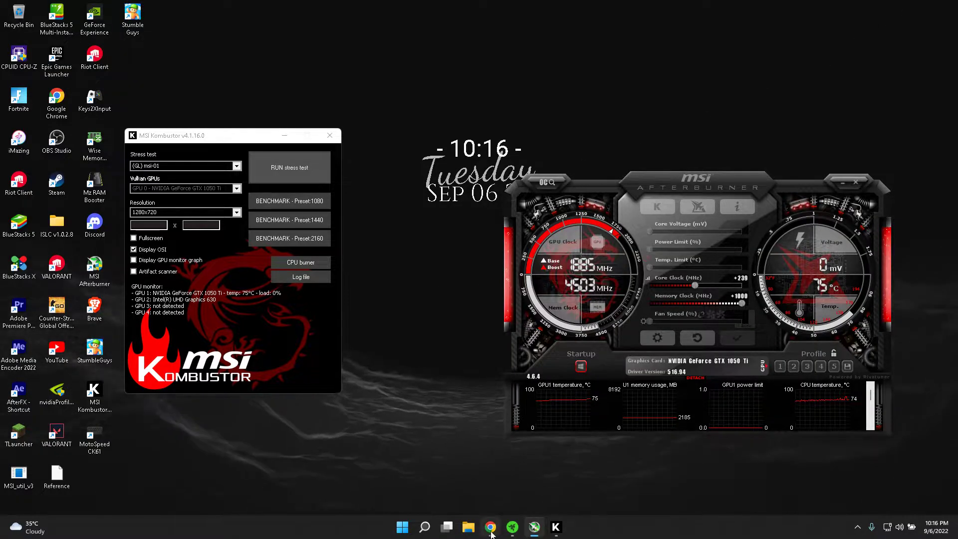
left_click(491, 527)
left_click(573, 505)
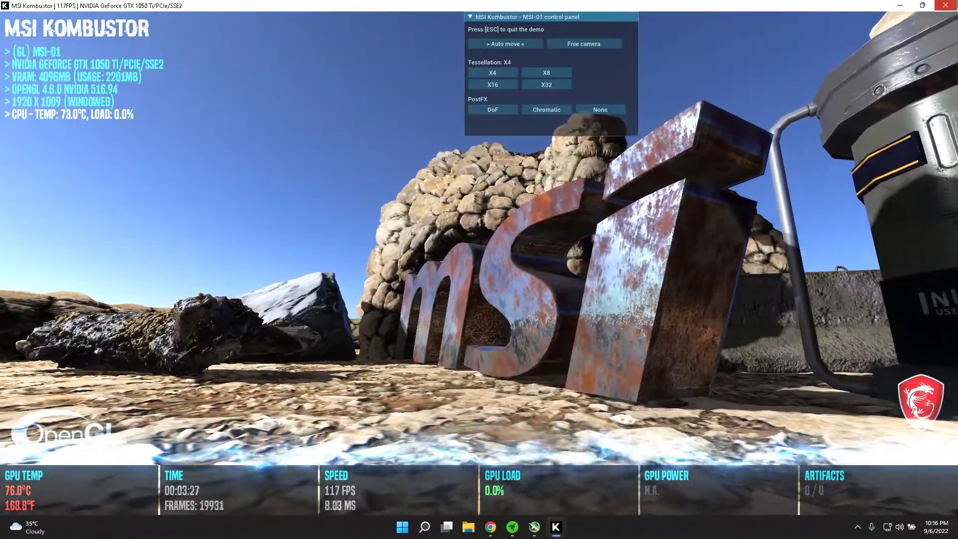
left_click(900, 5)
left_click(901, 6)
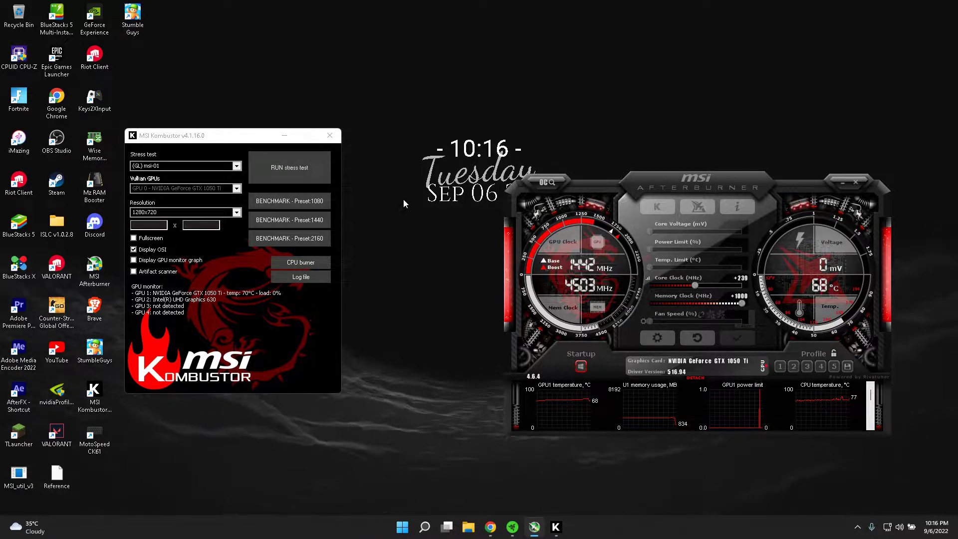
Open ThrottleStop and place its window beside Afterburner to check the CPU temperatures.
left_click(858, 527)
mouse_move(858, 478)
left_click(858, 479)
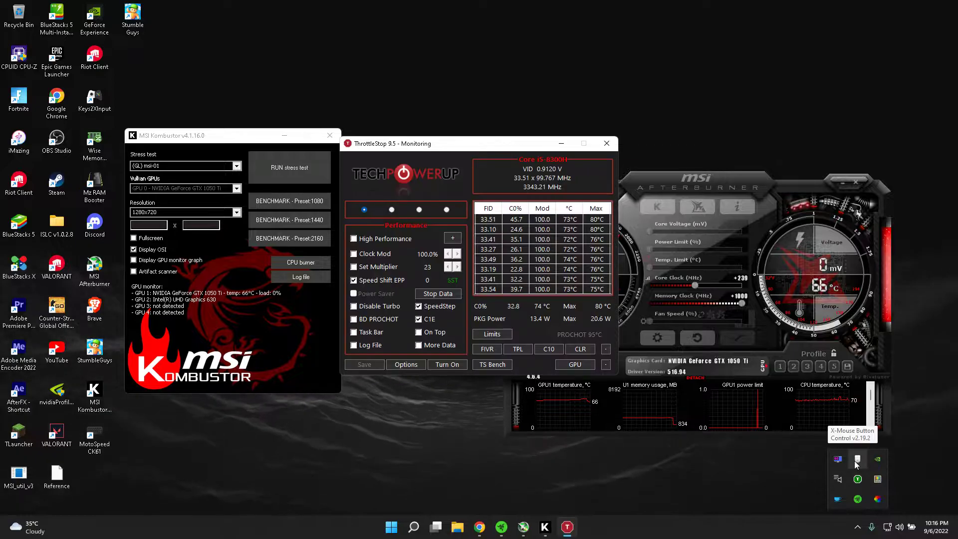
left_click_drag(490, 141, 352, 153)
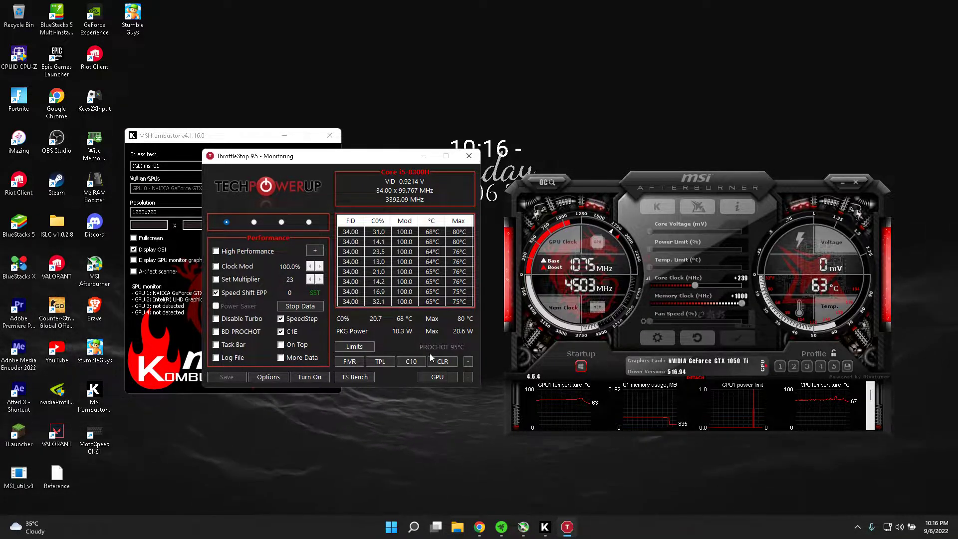
left_click_drag(359, 160, 330, 179)
Minimize Afterburner and ThrottleStop, and close the Kombustor launcher.
left_click_drag(792, 192, 601, 147)
left_click(651, 137)
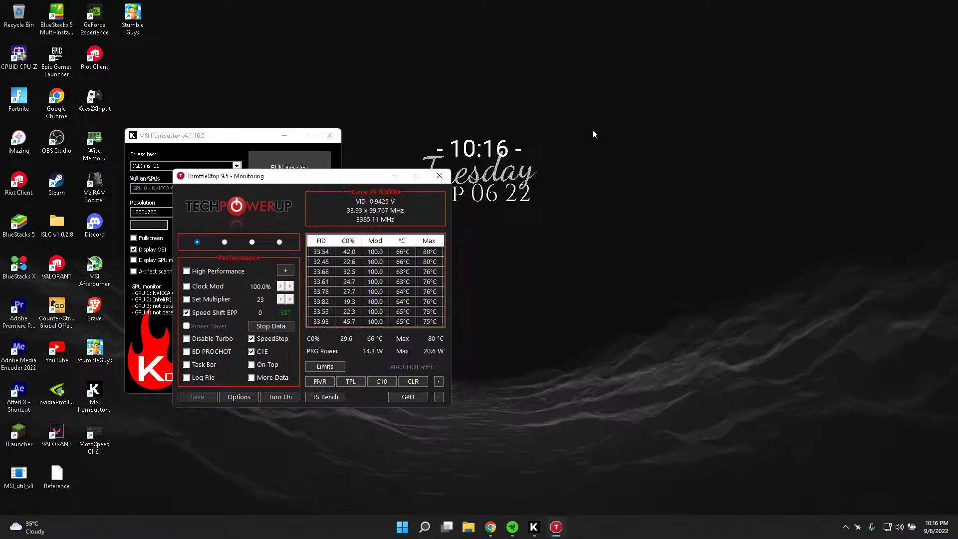
left_click(396, 176)
left_click(331, 140)
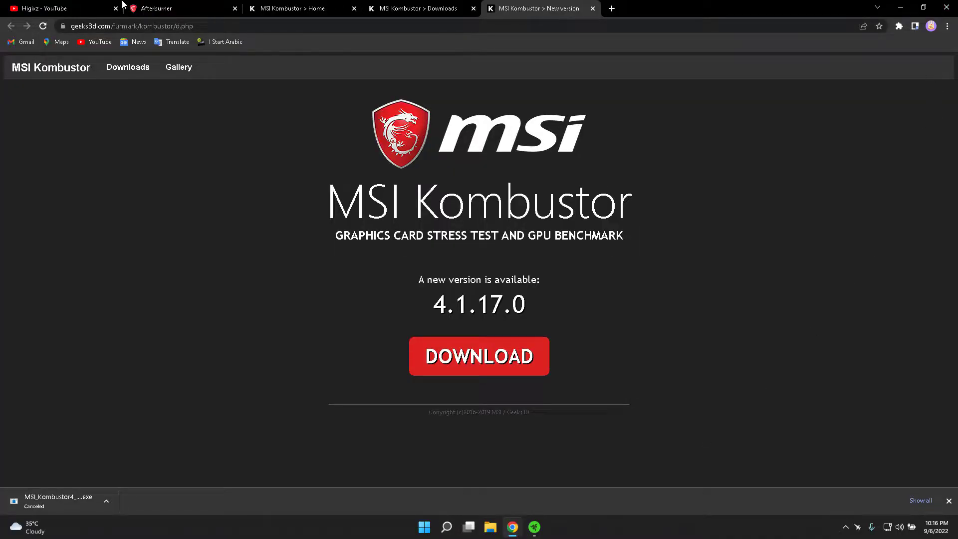
Switch to Chrome, look through the uploaded videos on the YouTube channel page, and minimize the browser.
left_click(103, 6)
scroll(589, 465, "up", 2)
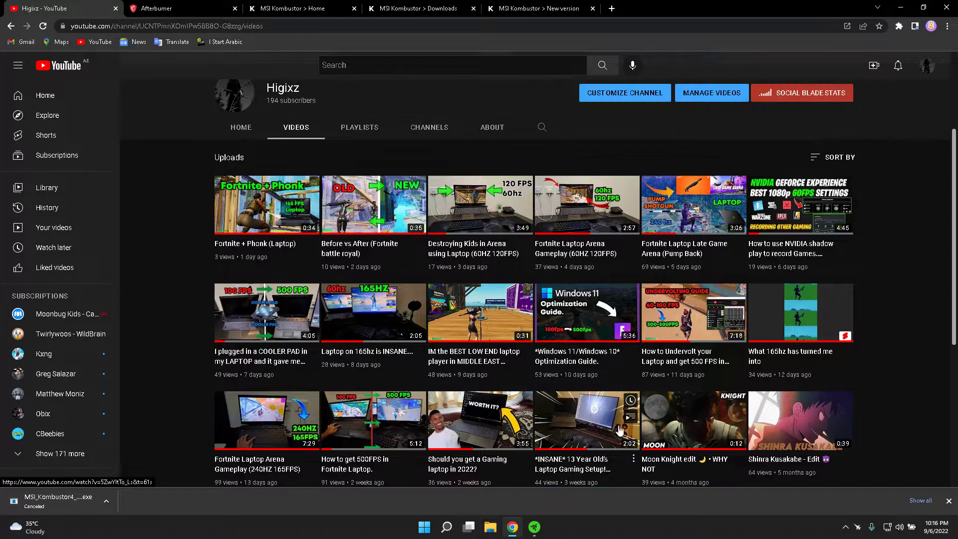
scroll(631, 430, "down", 2)
scroll(739, 257, "up", 5)
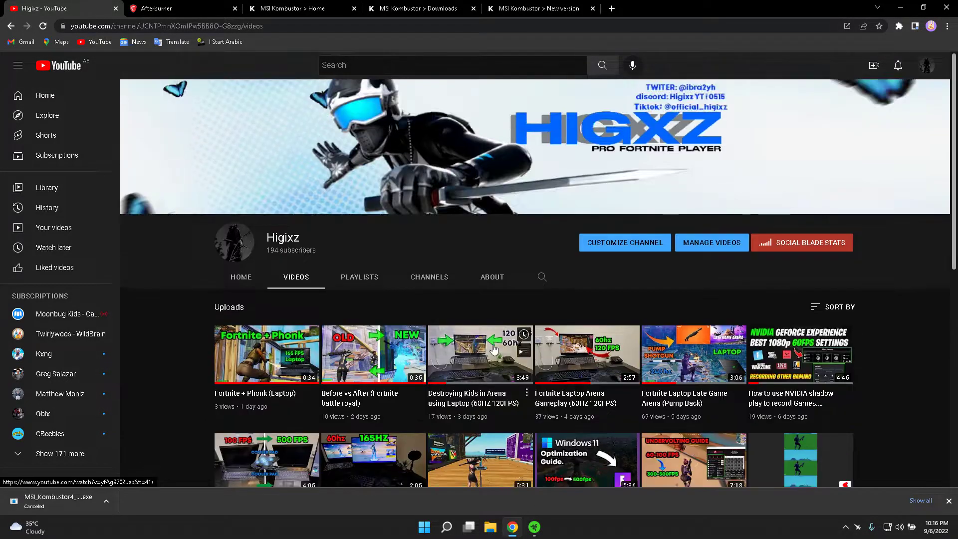
scroll(549, 450, "down", 1)
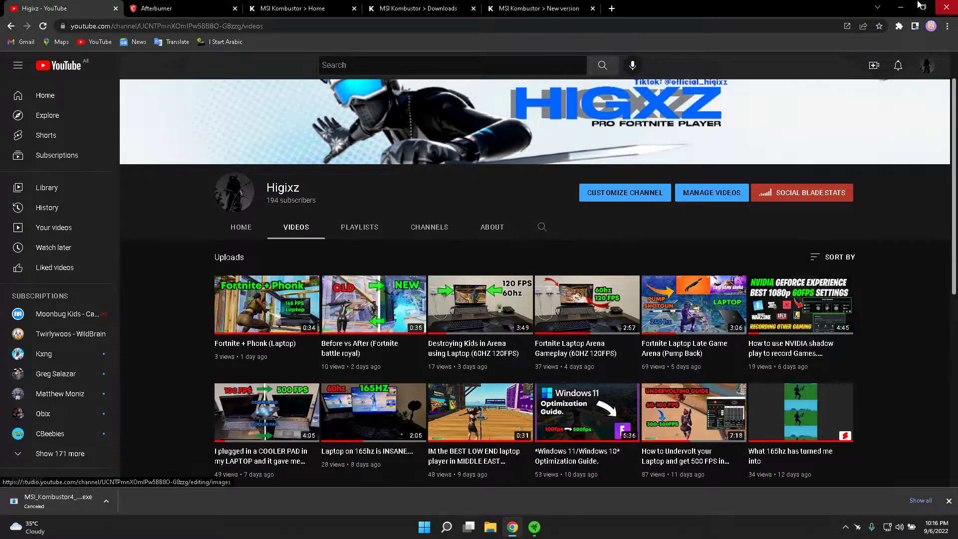
left_click(901, 7)
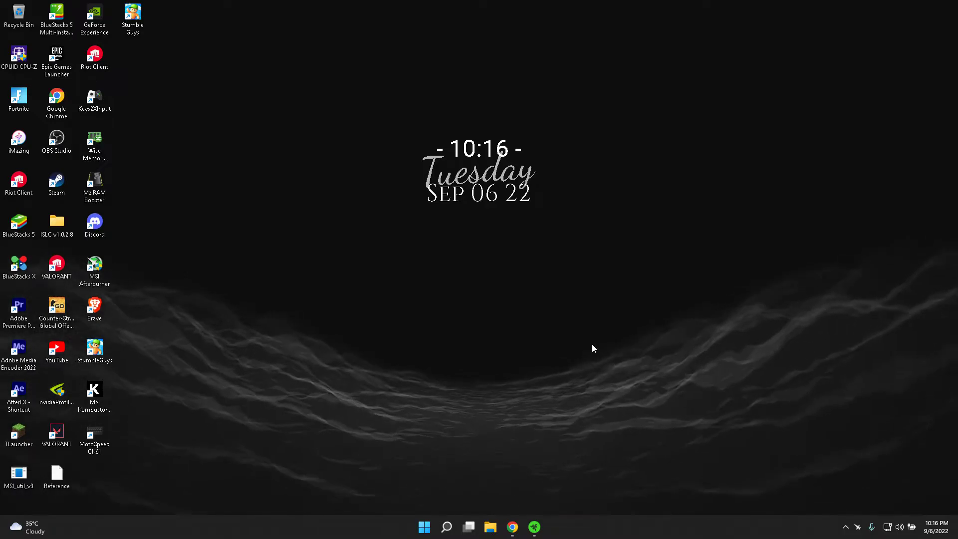